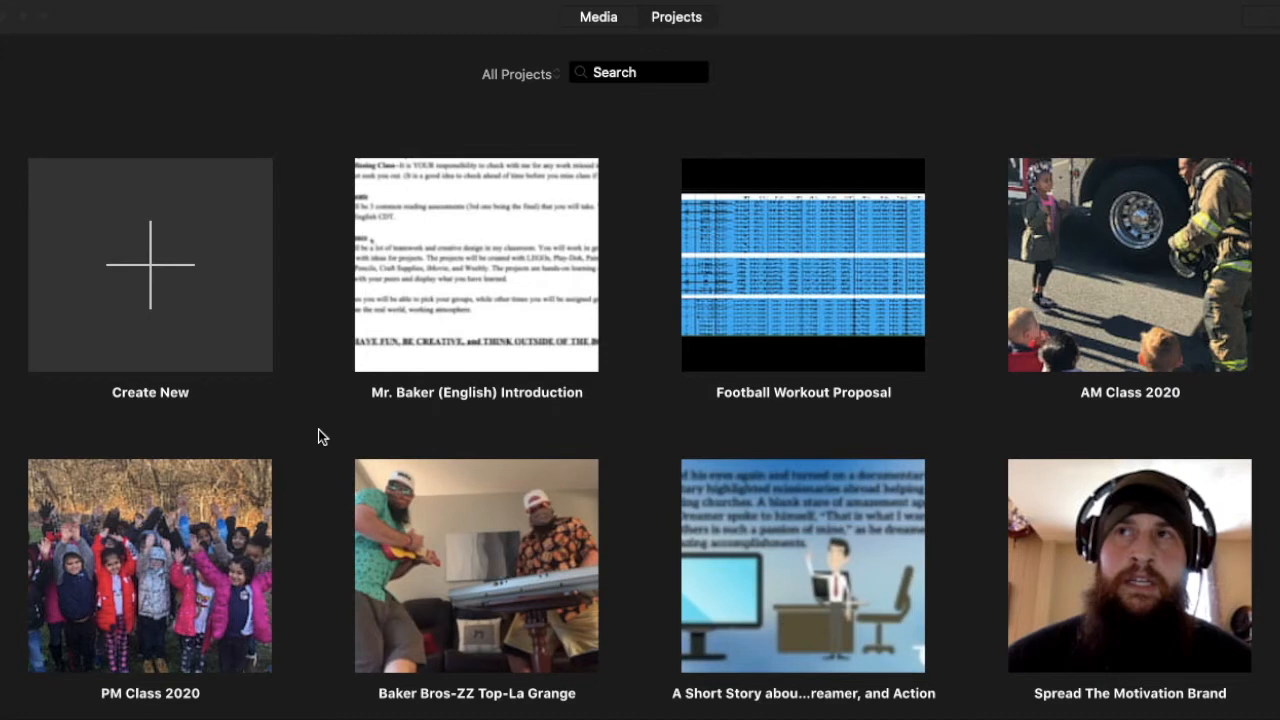
Create a new movie project rather than a trailer.
left_click(153, 266)
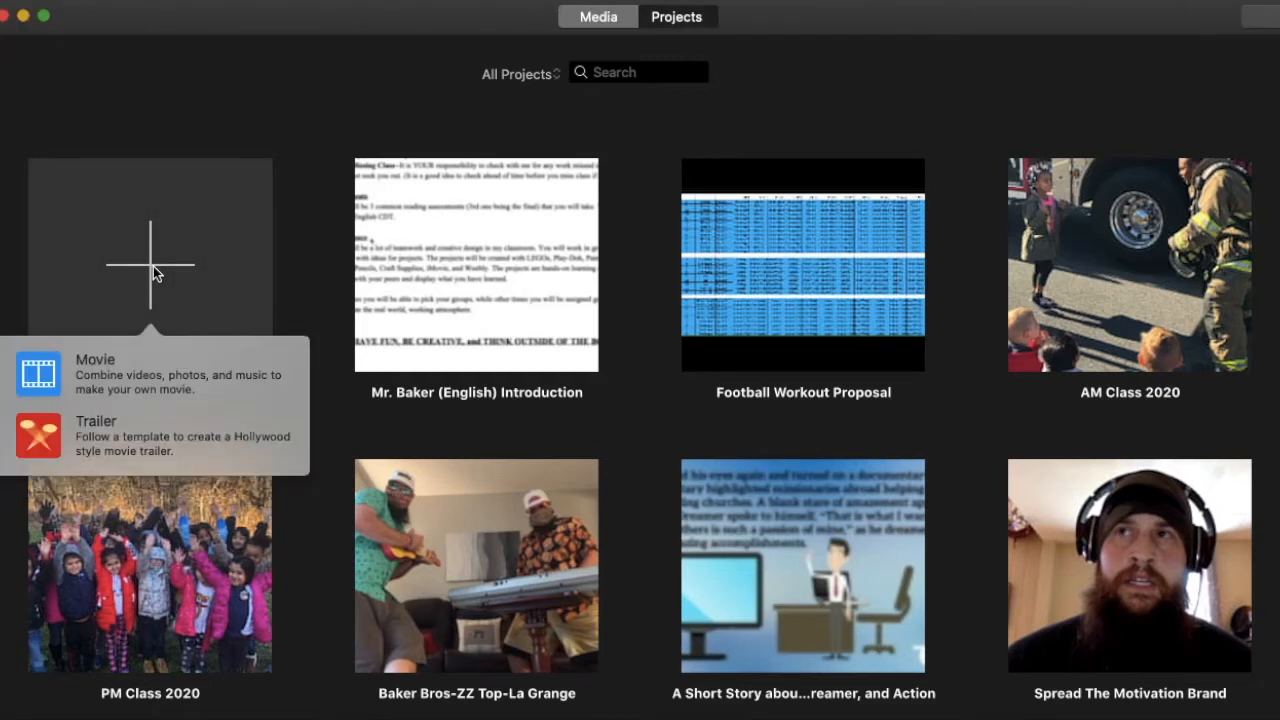
left_click(108, 372)
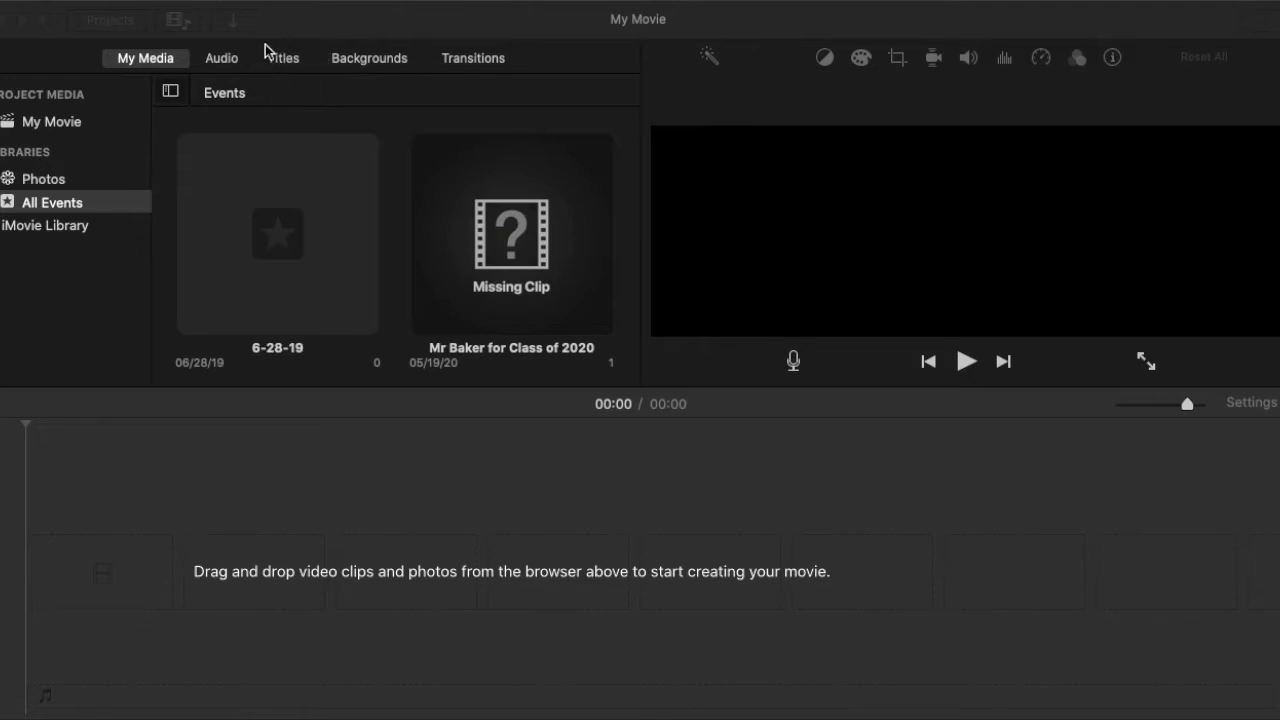
Add the Expand title at the start of the empty timeline.
left_click(286, 66)
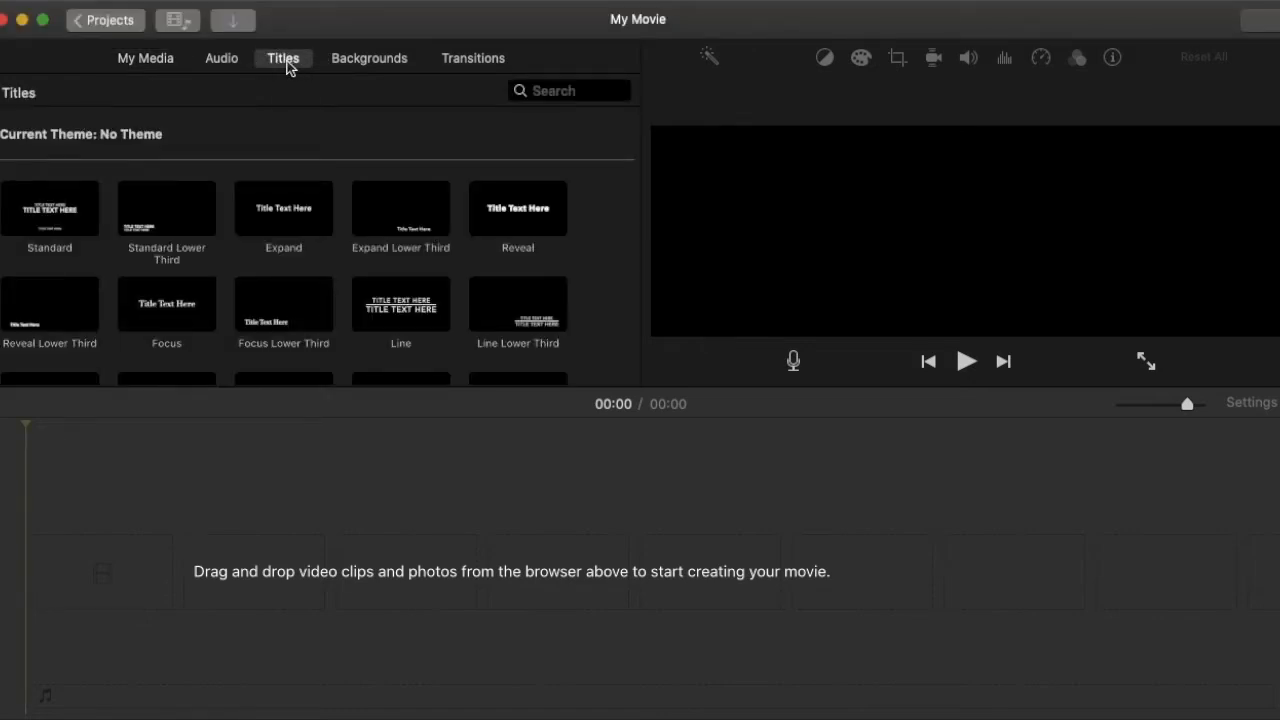
scroll(286, 232, "down", 3)
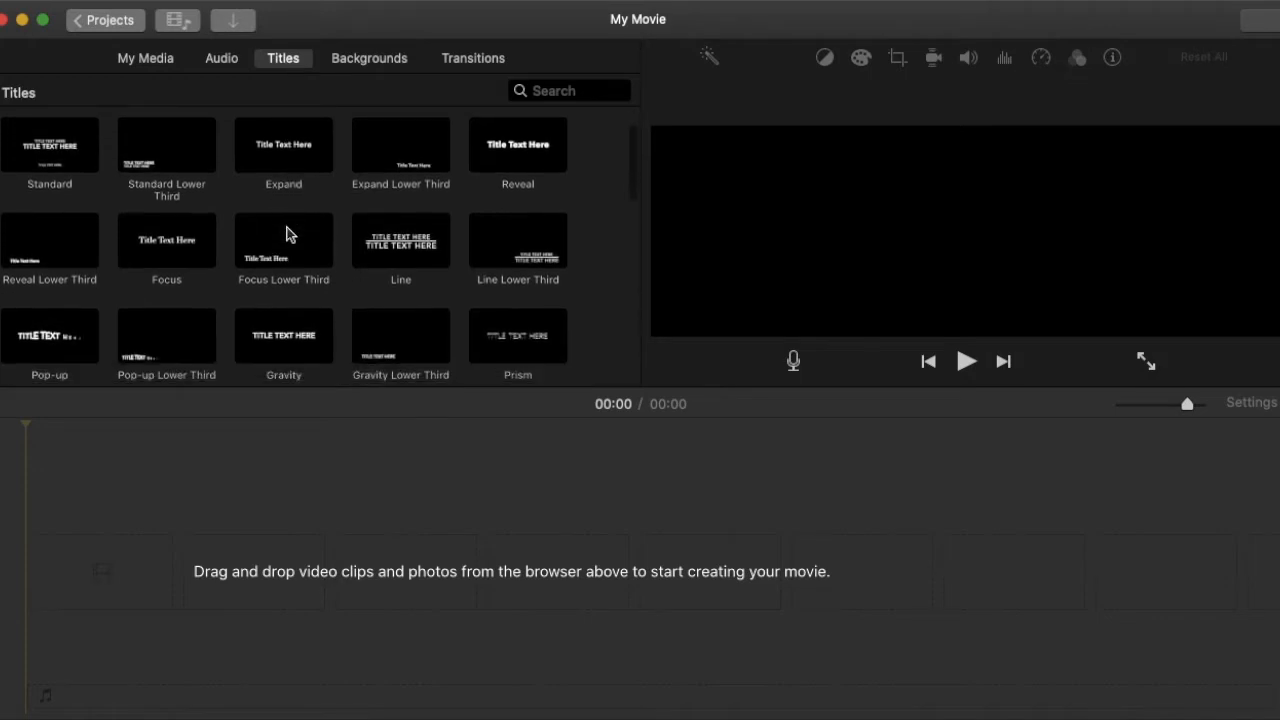
scroll(286, 233, "down", 3)
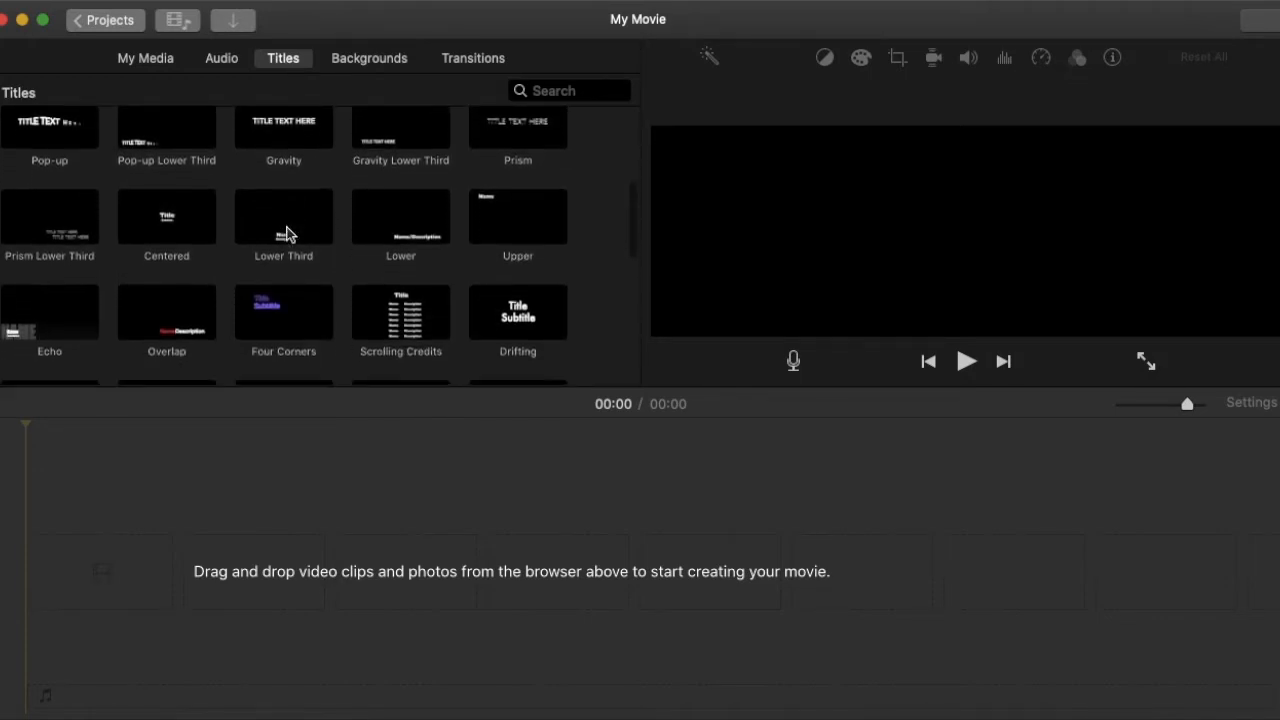
scroll(286, 233, "up", 5)
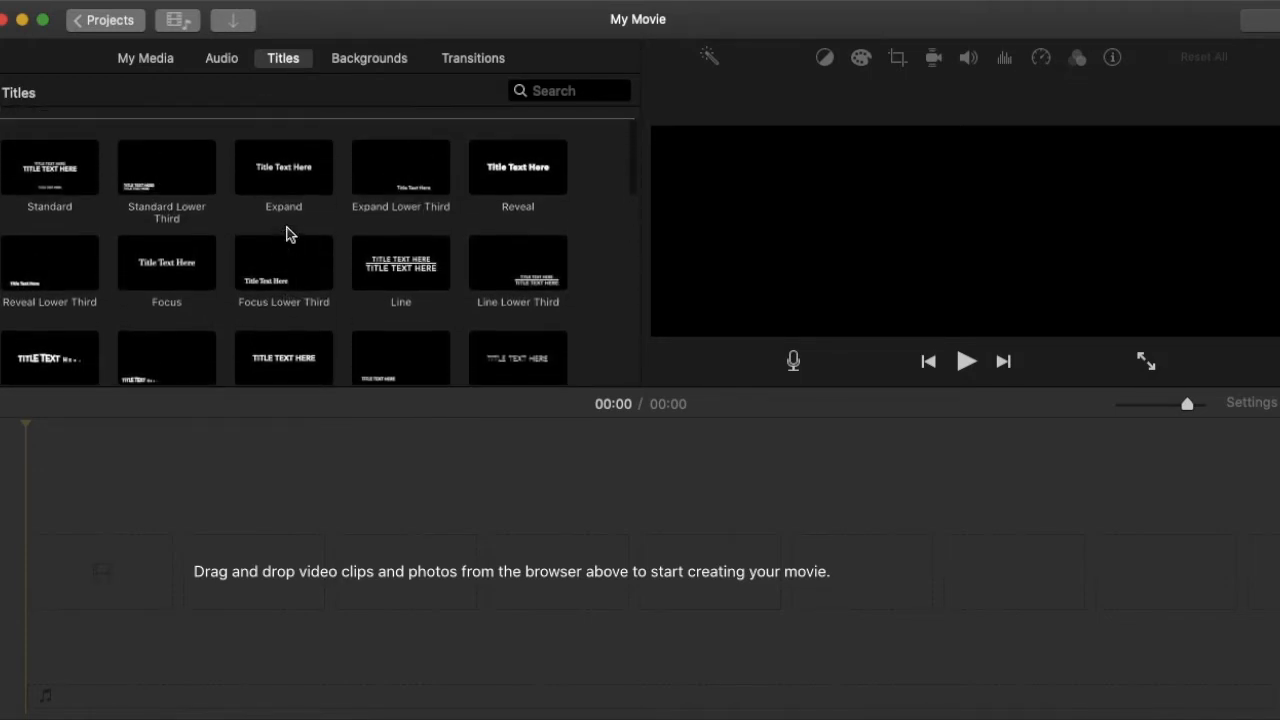
left_click(287, 188)
left_click_drag(296, 178, 45, 592)
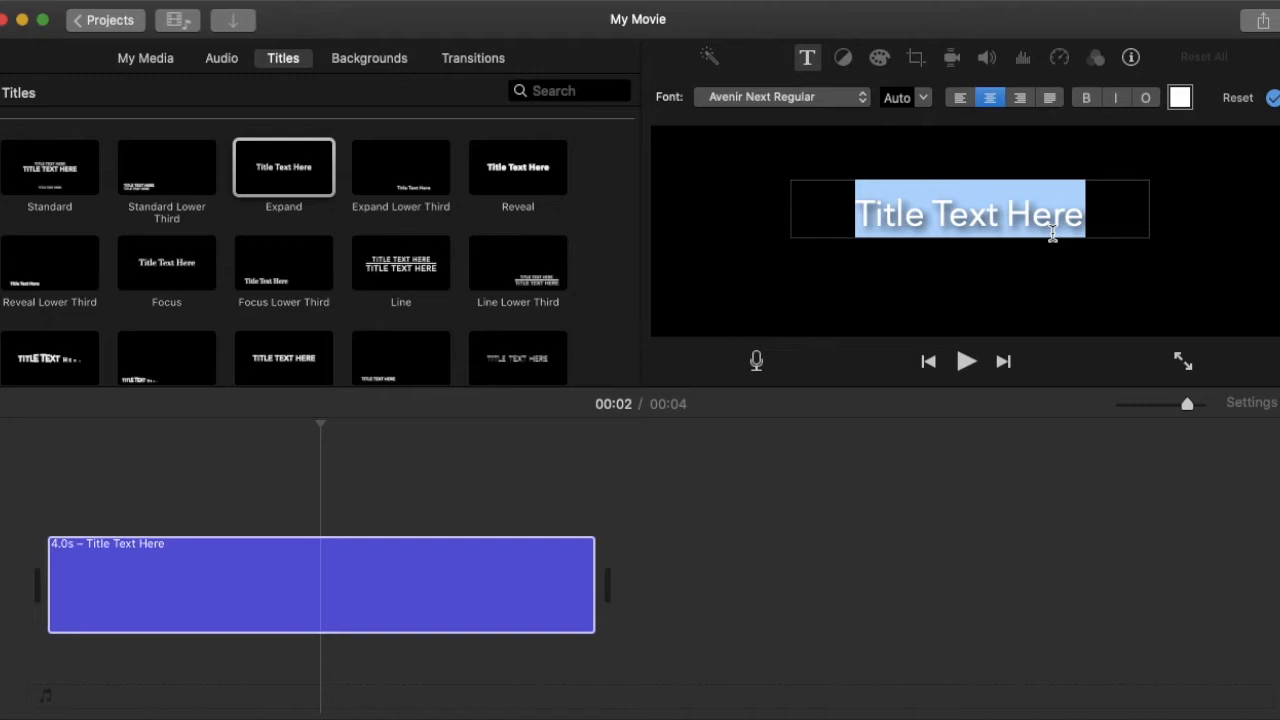
Replace the title's placeholder text with "Example".
type("Em")
key("BackSpace")
key("BackSpace")
type("X")
key("BackSpace")
type("Example")
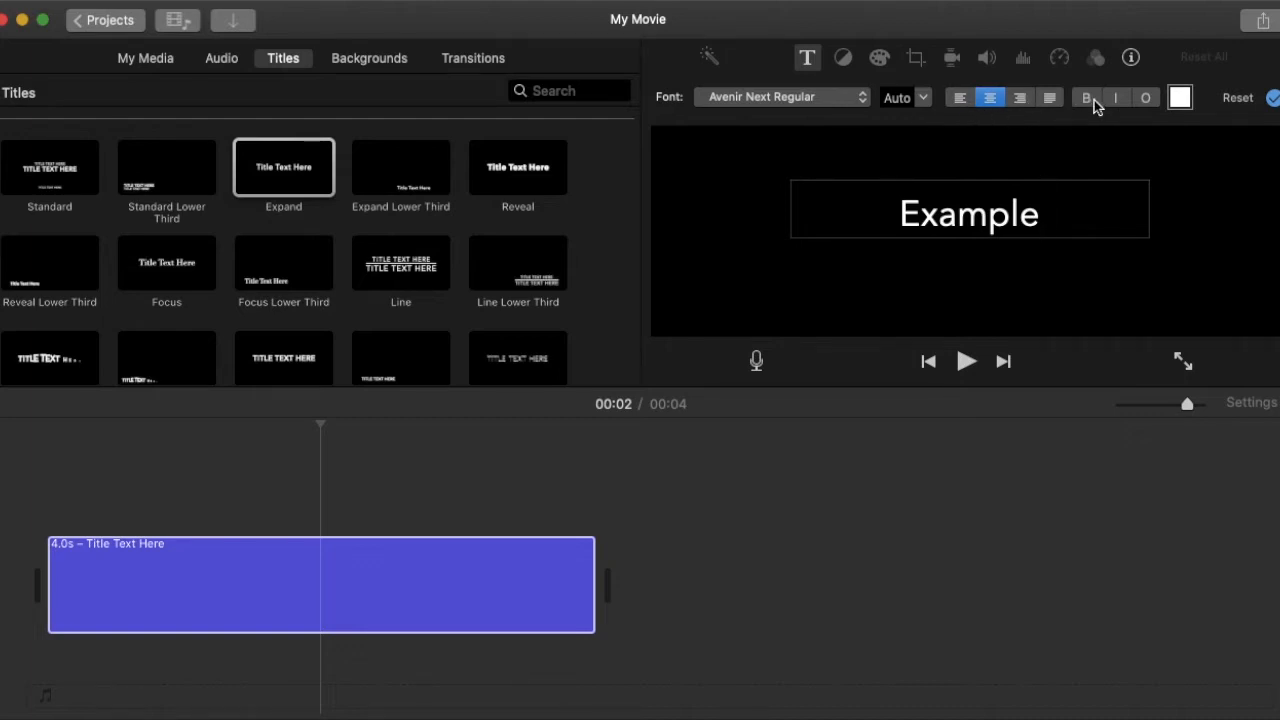
left_click(867, 96)
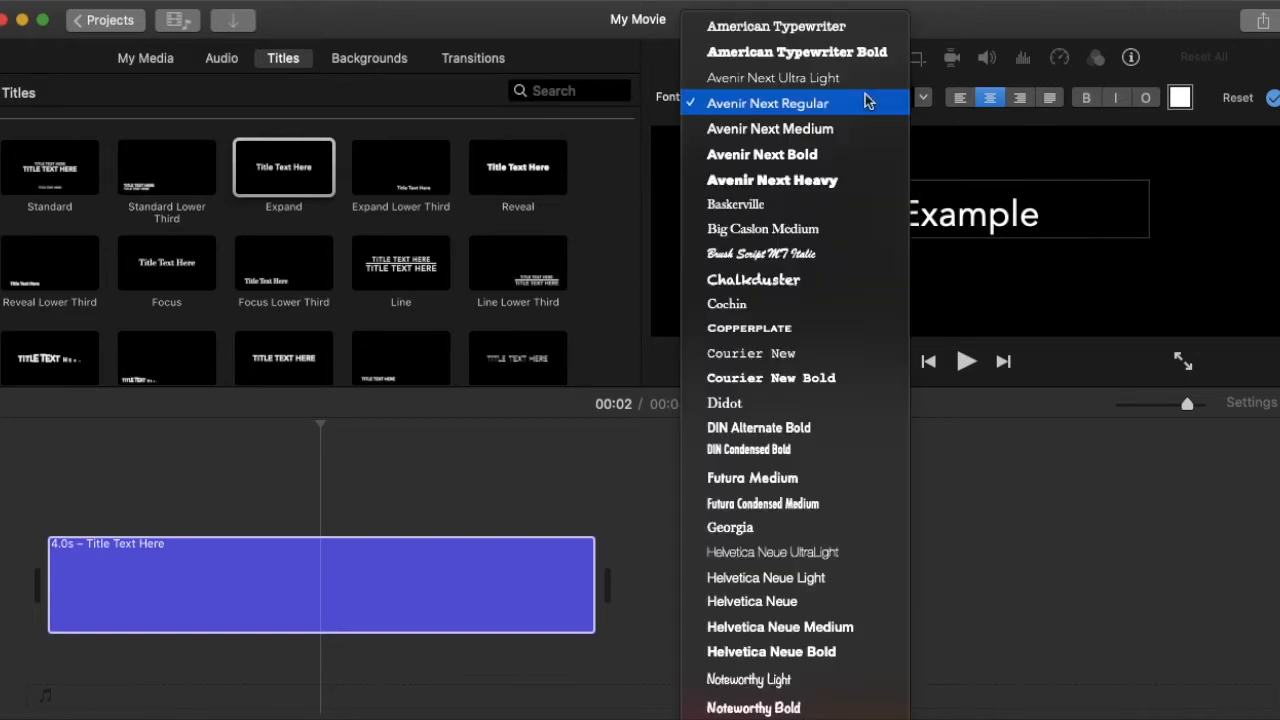
left_click(946, 117)
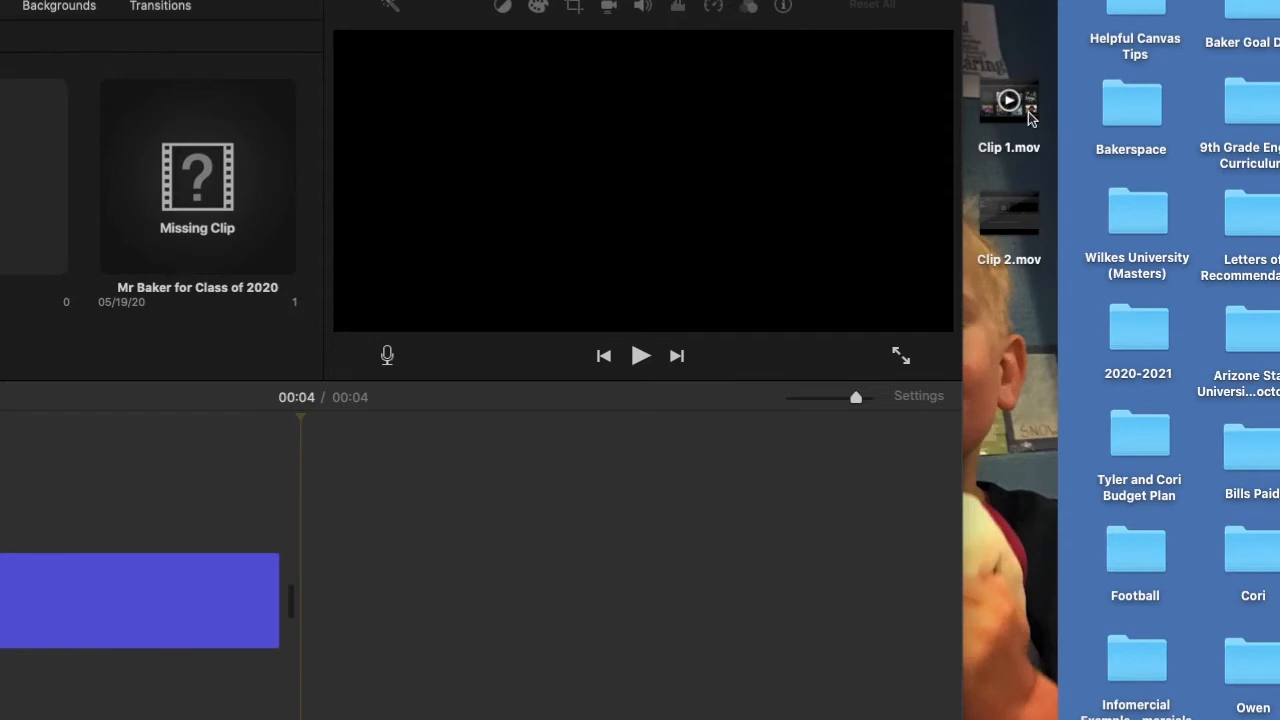
Add Clip 1.mov from the desktop to the timeline directly after the title.
left_click_drag(1031, 111, 300, 606)
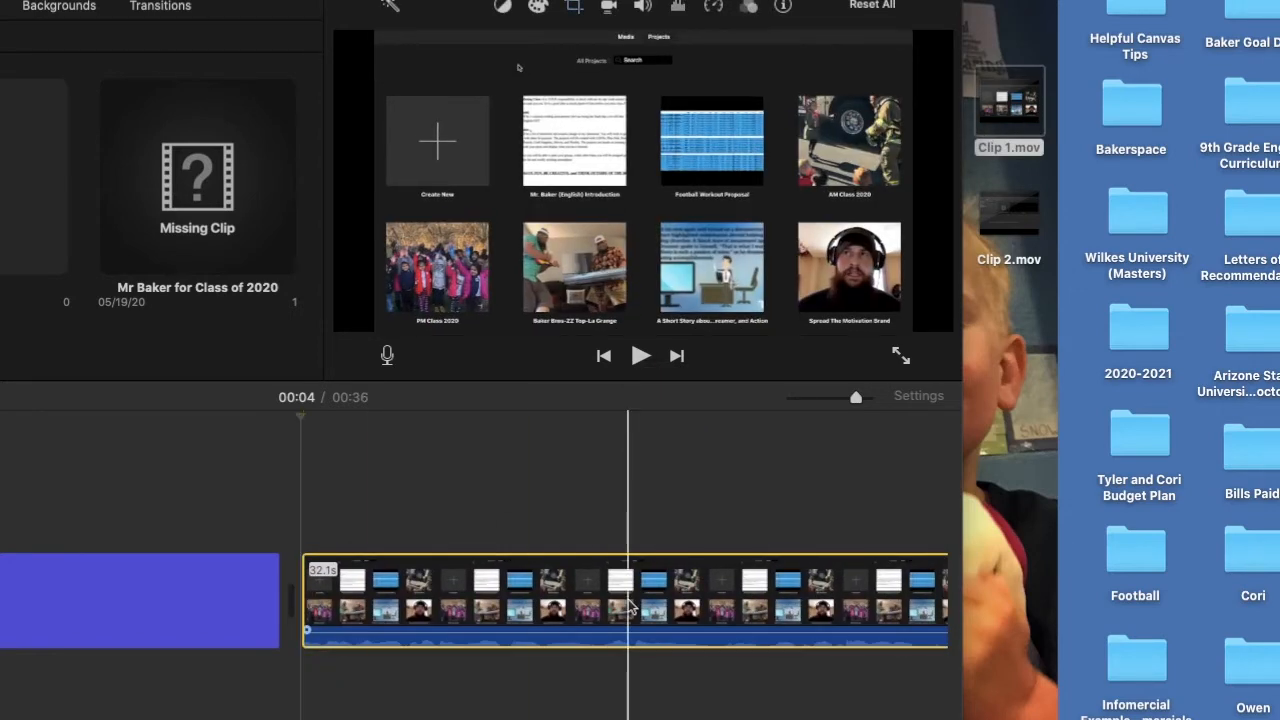
scroll(735, 622, "right", 10)
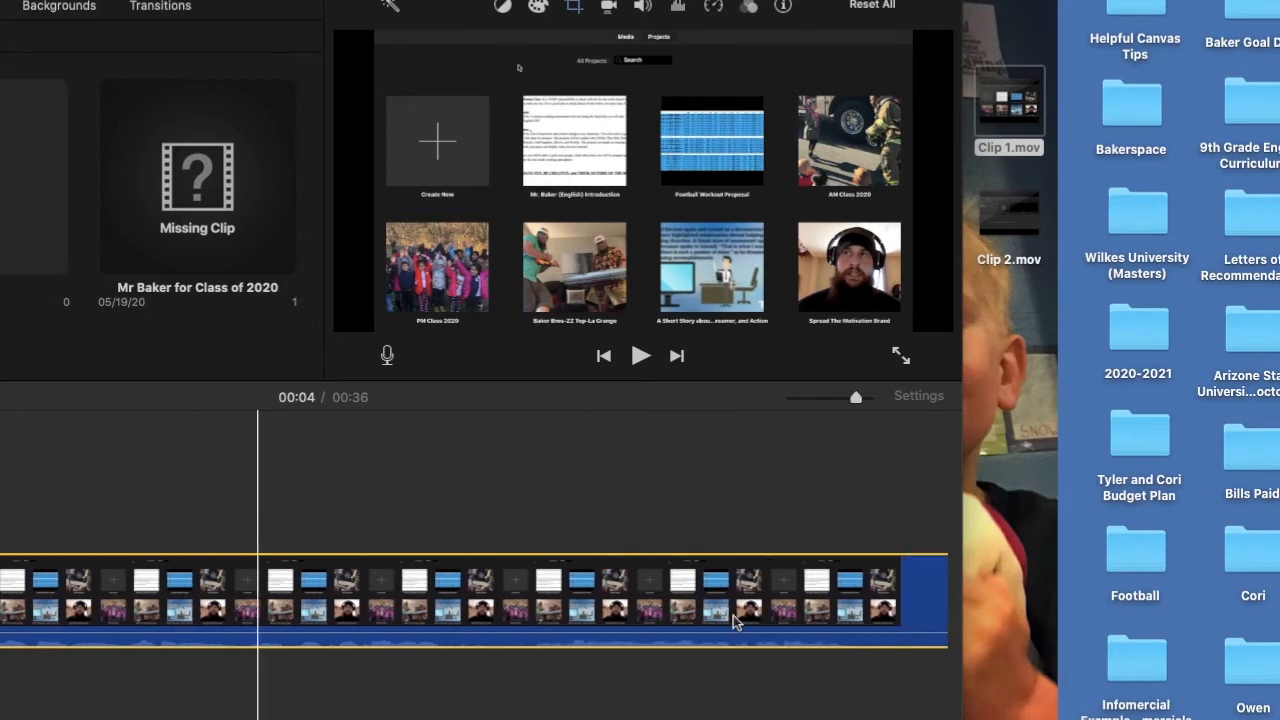
scroll(733, 620, "left", 10)
scroll(733, 620, "left", 2)
scroll(733, 620, "right", 10)
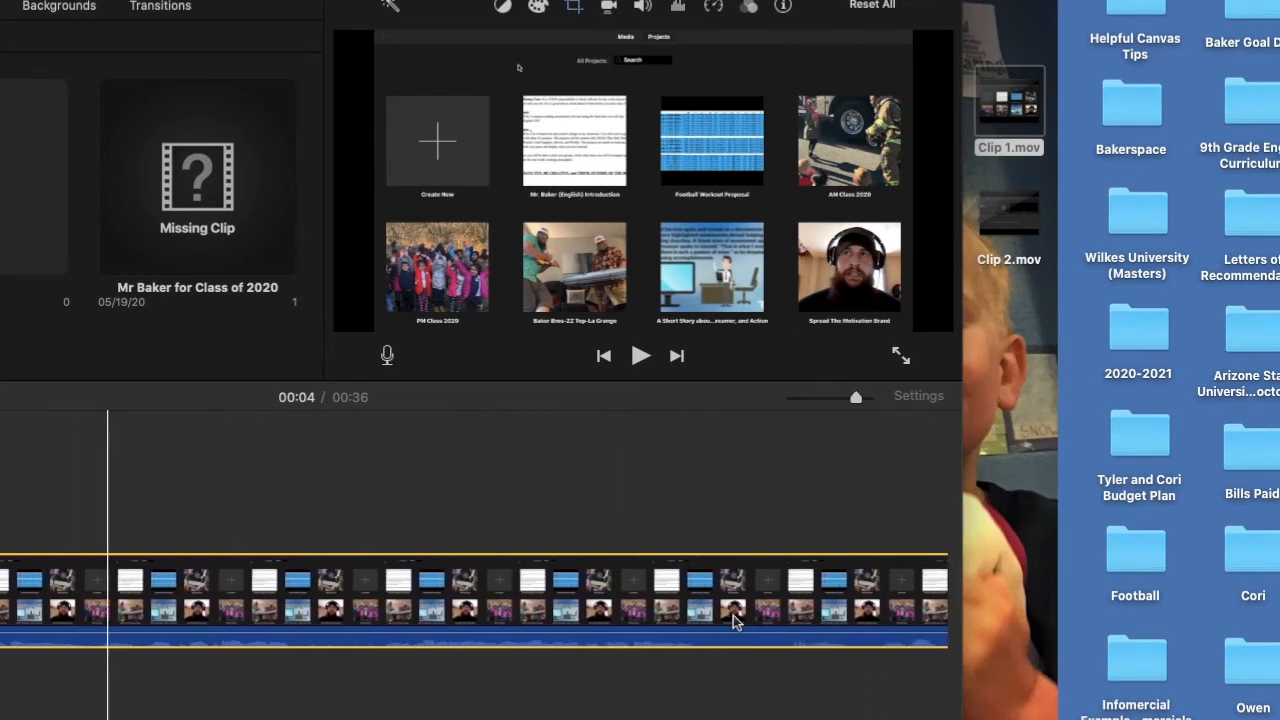
scroll(817, 637, "right", 8)
scroll(817, 637, "left", 2)
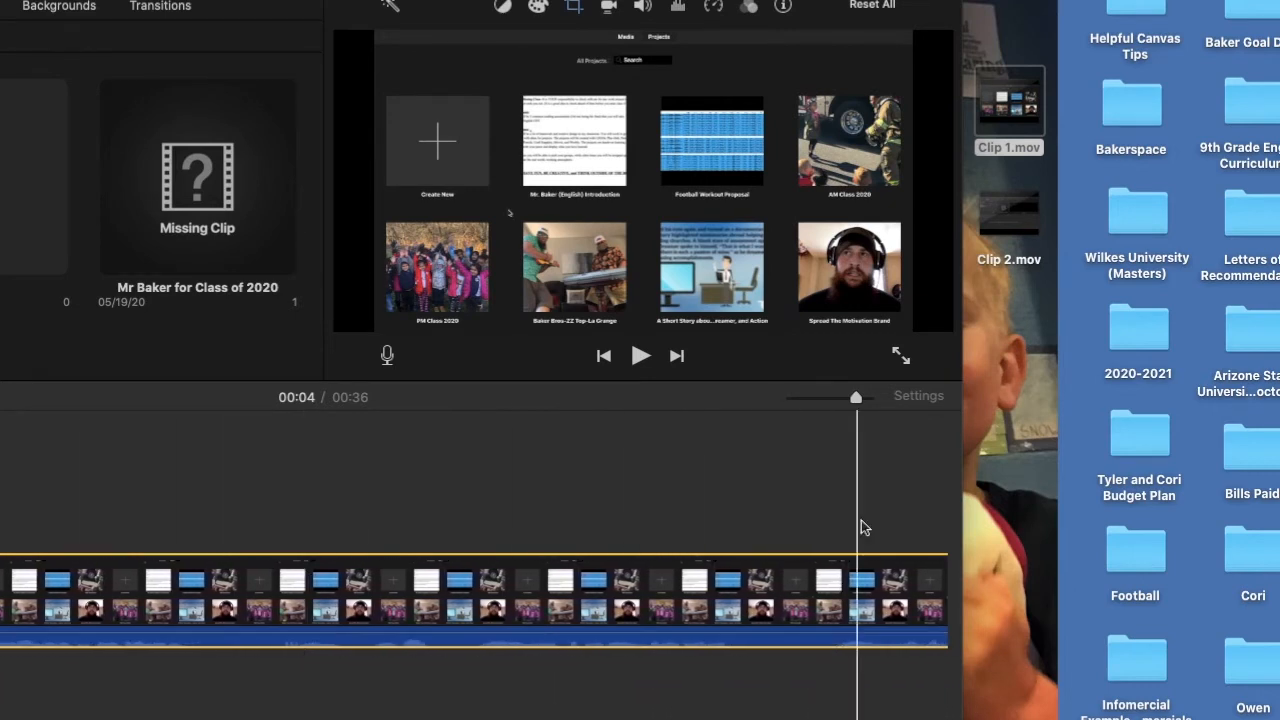
left_click_drag(858, 399, 836, 401)
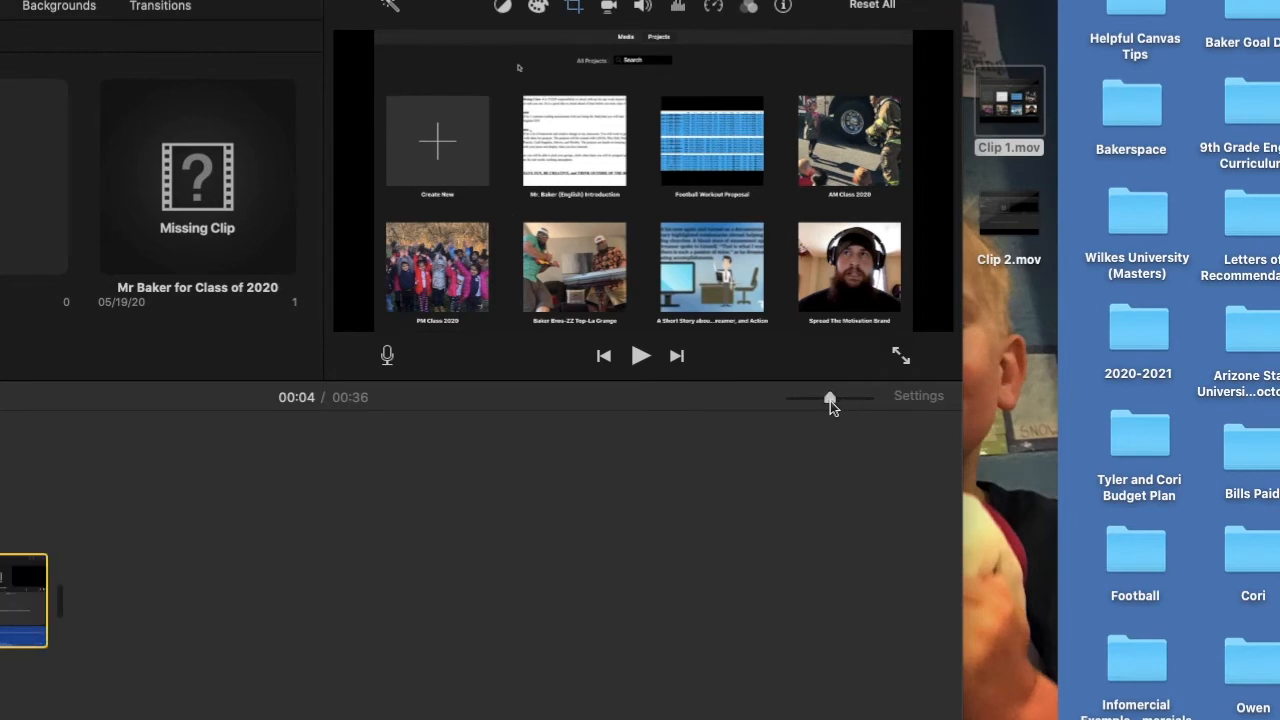
scroll(706, 484, "left", 2)
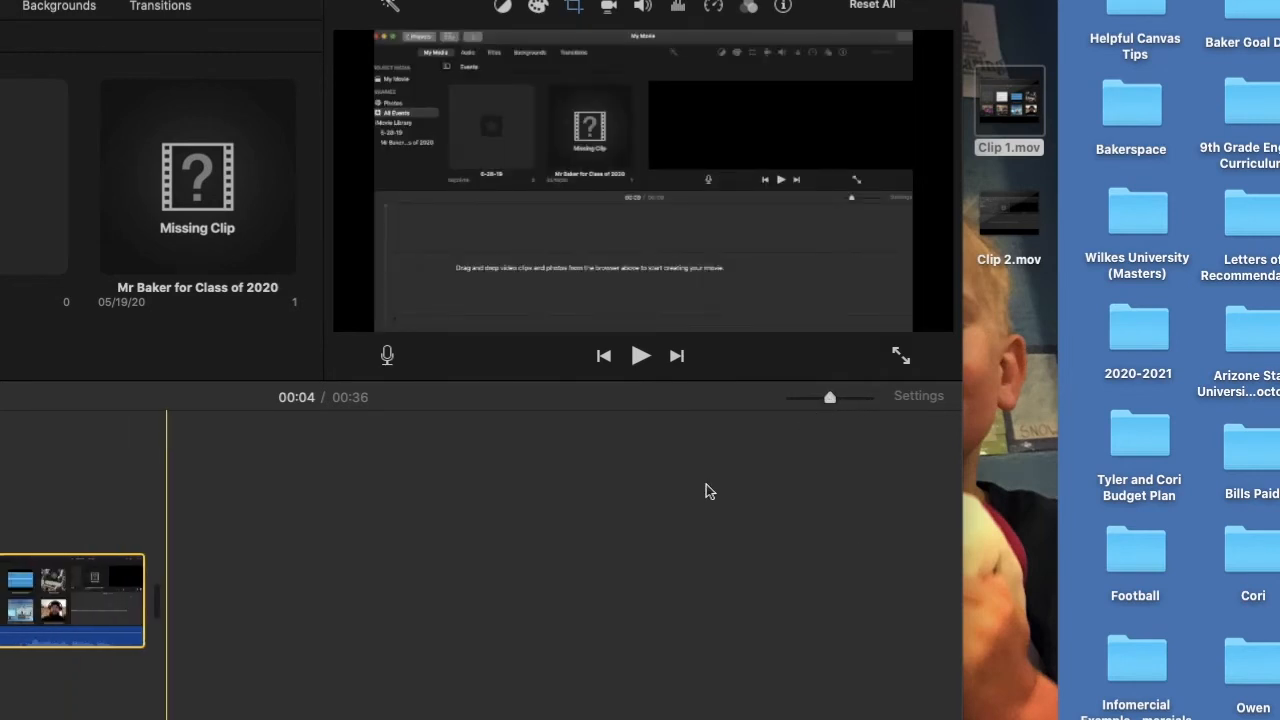
scroll(706, 484, "left", 6)
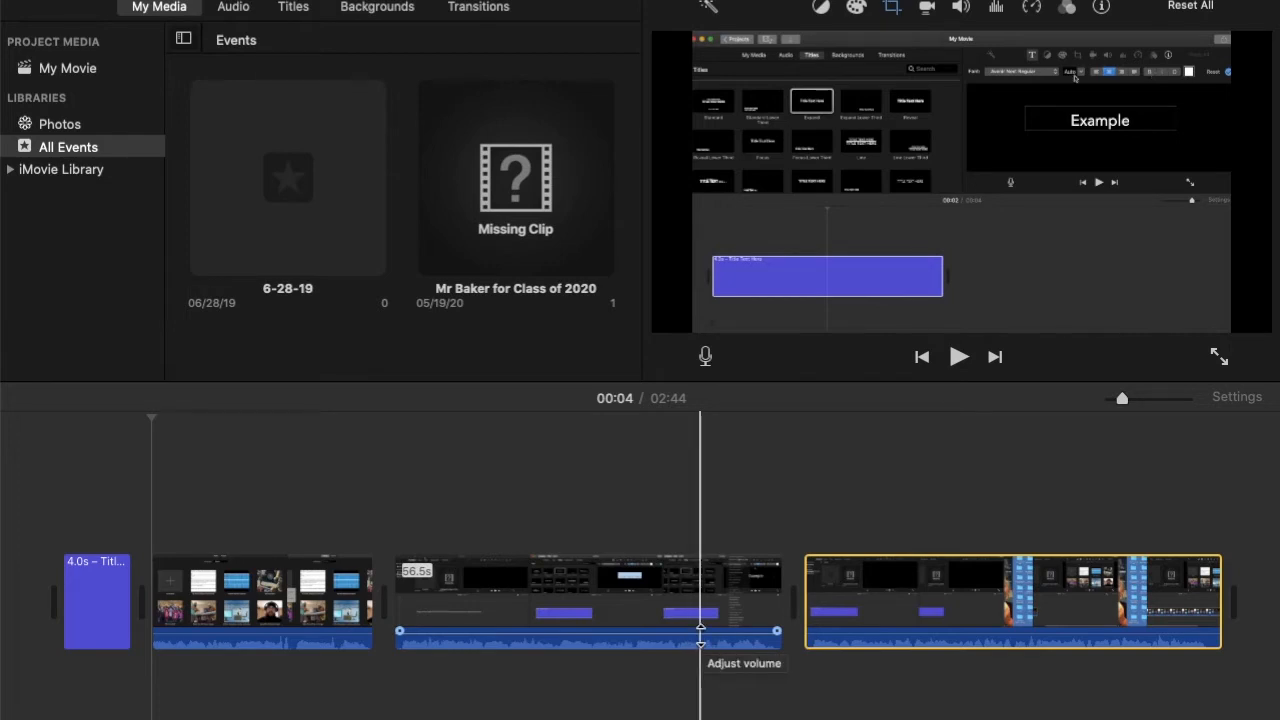
Adjust the audio volume of the second video clip in the timeline.
left_click(700, 628)
mouse_move(700, 628)
left_mouse_down()
mouse_move(702, 642)
mouse_move(703, 621)
left_mouse_up()
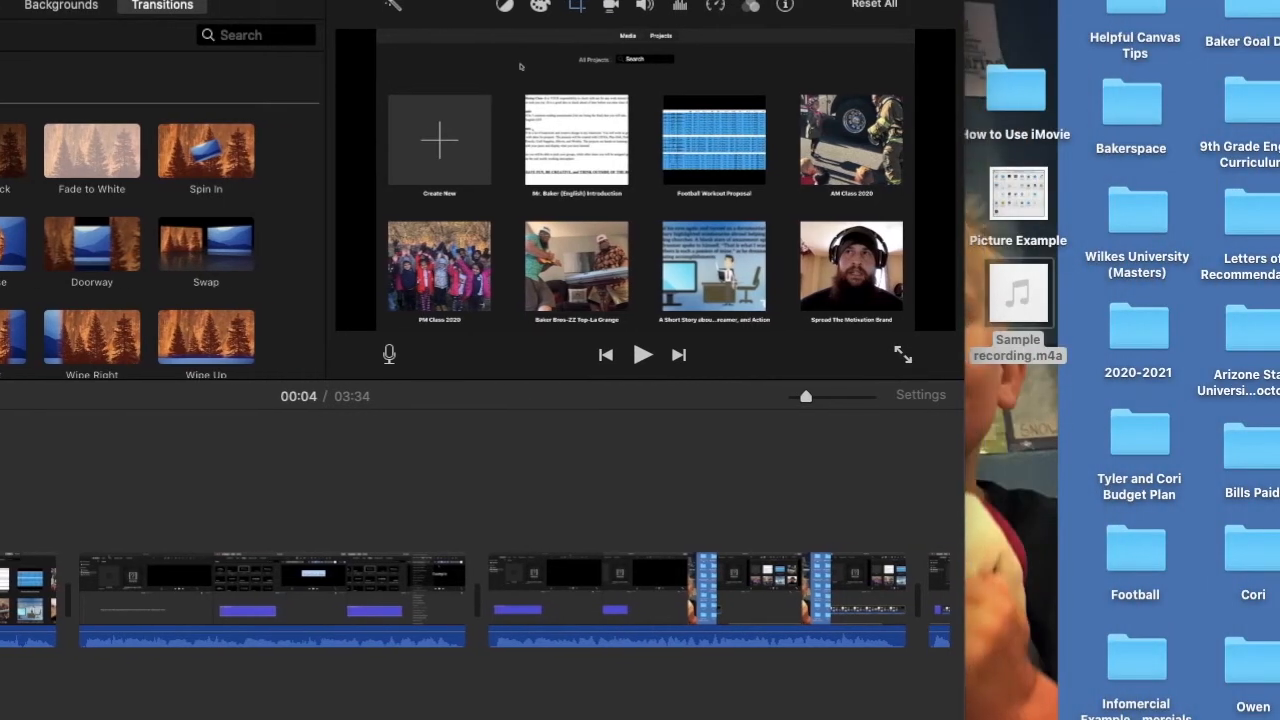
Add Picture Example from the desktop at the end of the timeline and extend its duration to about 15.7 s.
scroll(710, 478, "right", 10)
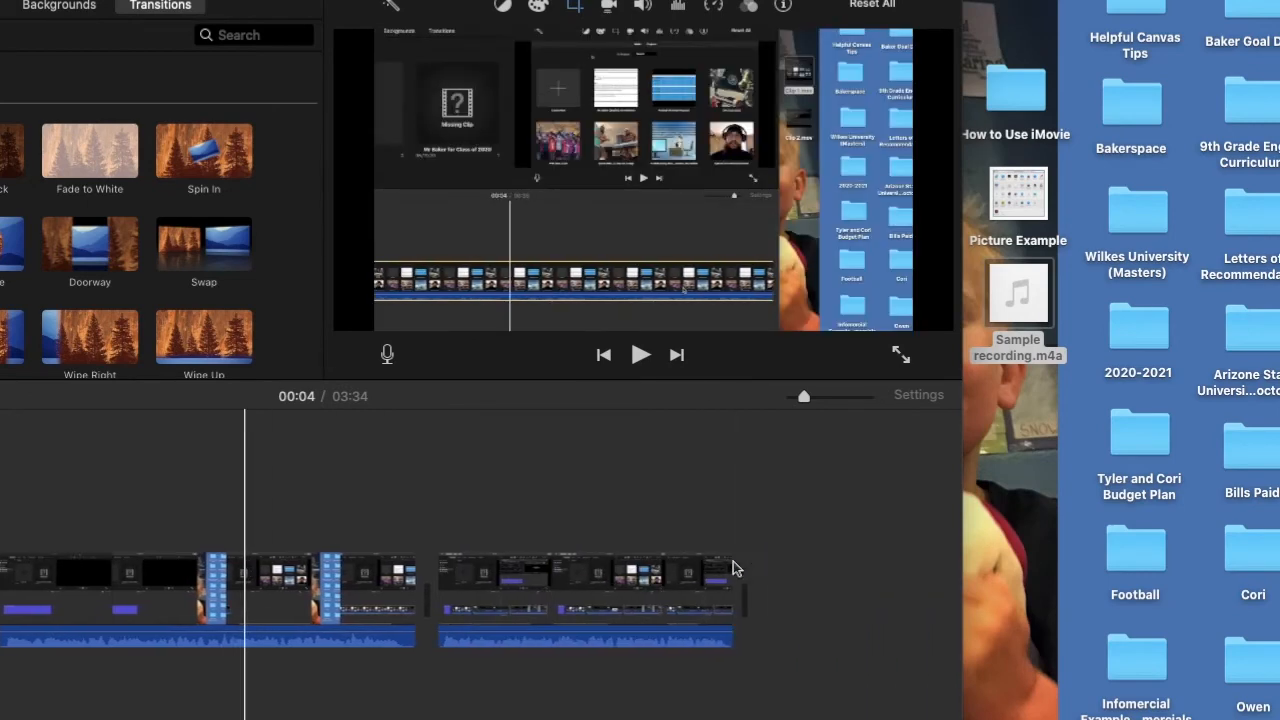
left_click_drag(1038, 208, 711, 593)
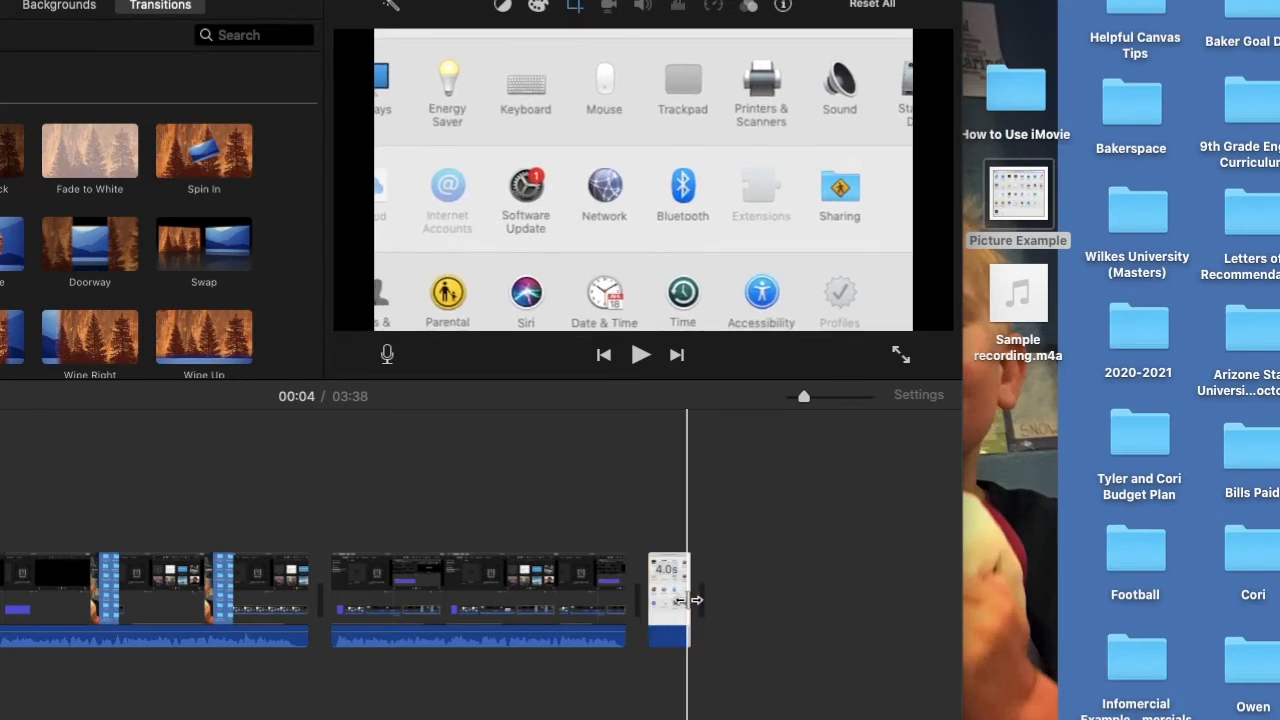
left_click_drag(687, 604, 740, 604)
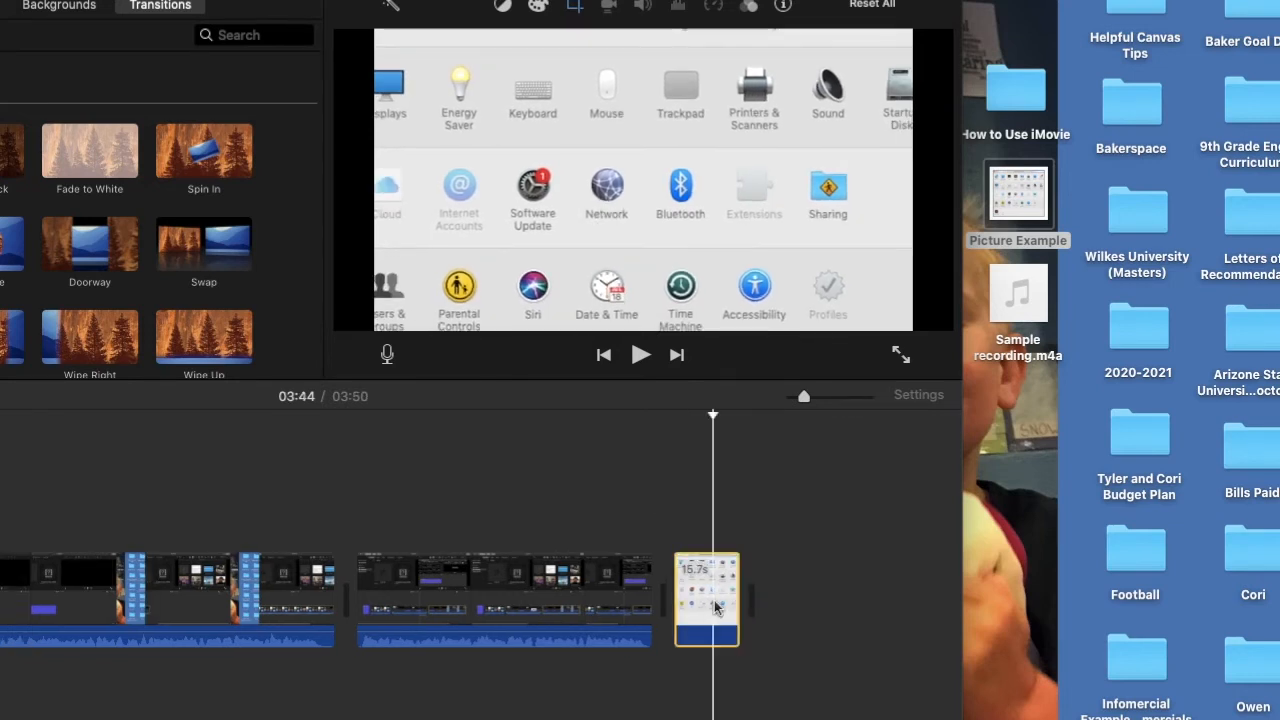
Set the crop style of the picture at the end of the timeline to Fit.
left_click(574, 8)
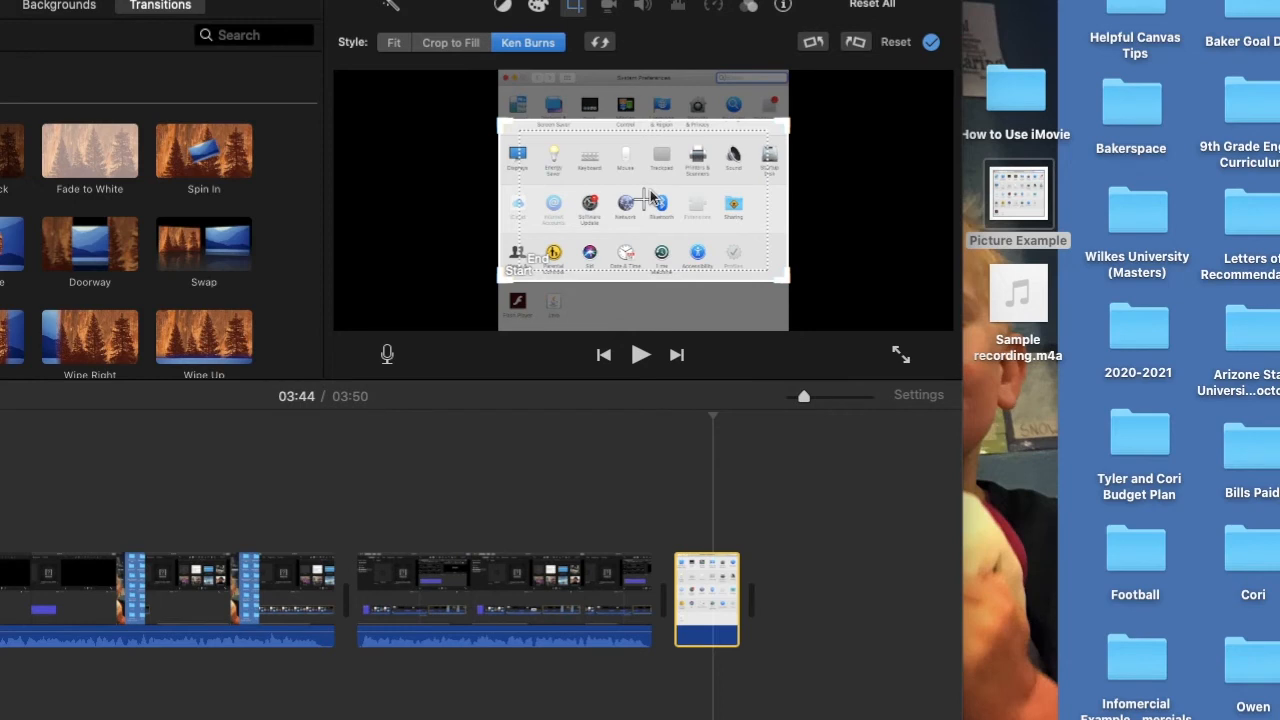
left_click_drag(580, 160, 575, 135)
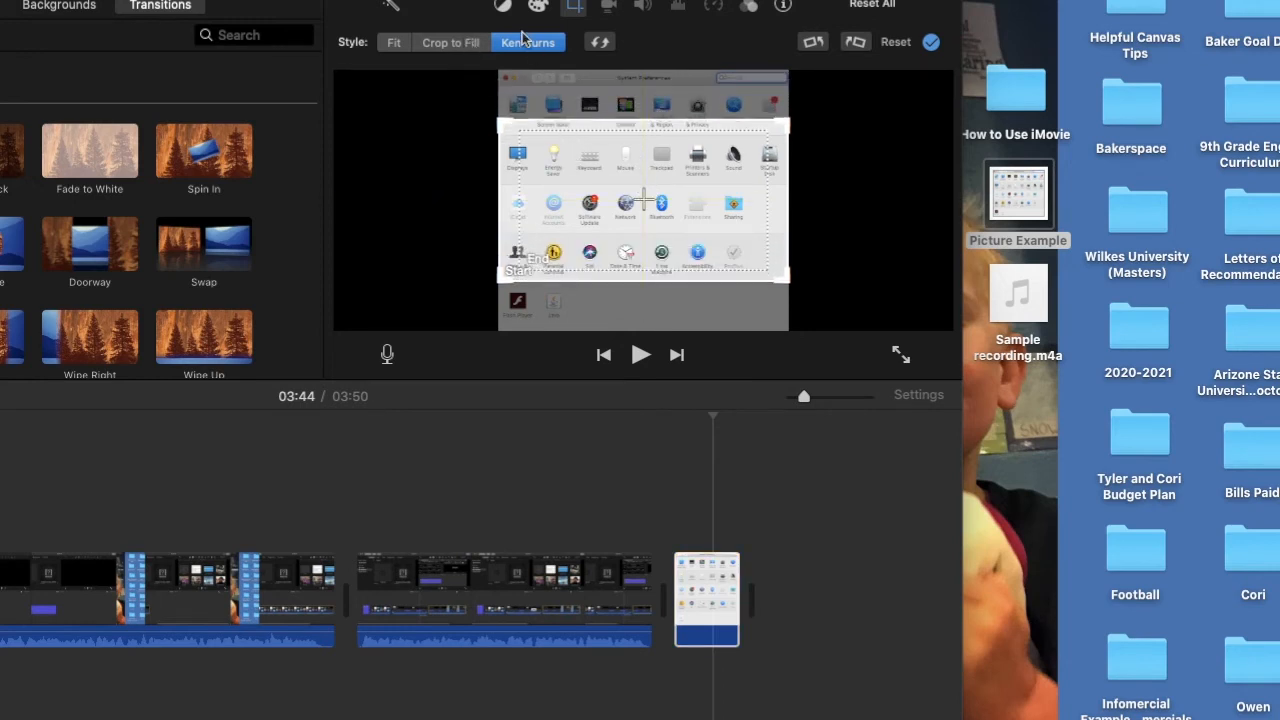
left_click(470, 45)
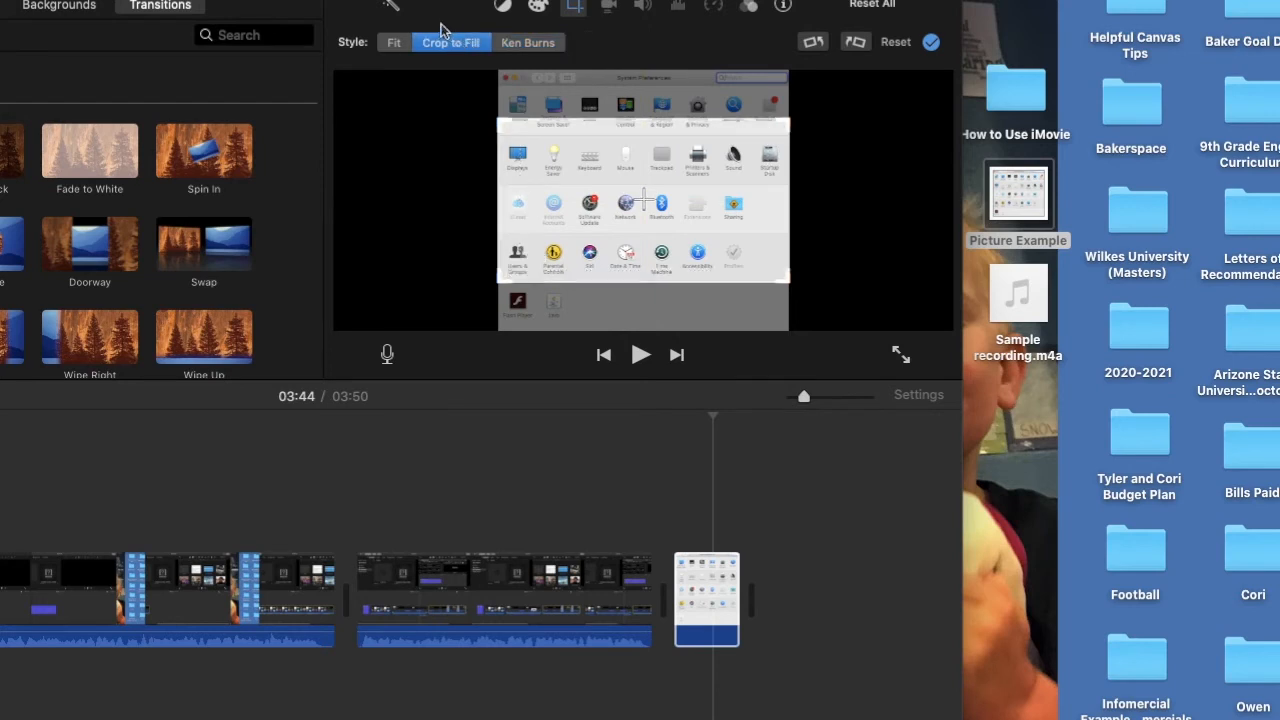
left_click(394, 45)
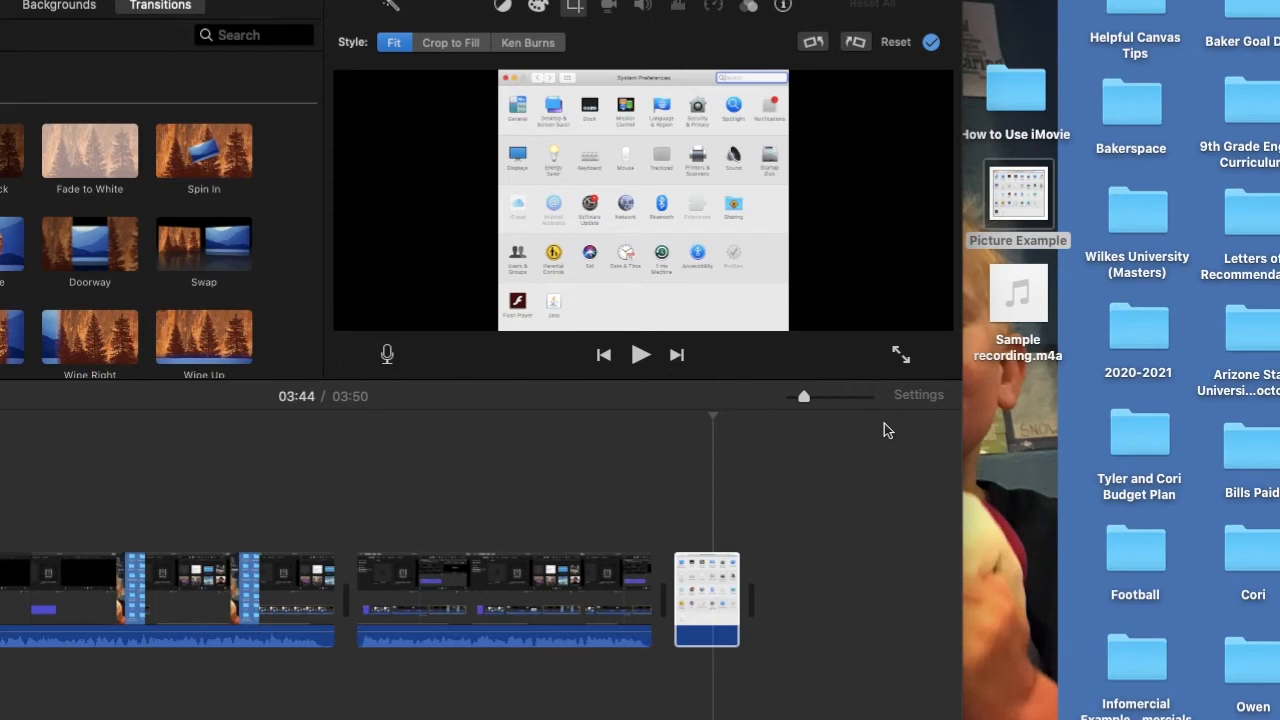
Place Sample recording.m4a from the desktop beneath the picture at the timeline's end and adjust its volume.
mouse_move(1026, 326)
left_click(1044, 316)
left_click_drag(1044, 316, 683, 707)
left_click(716, 705)
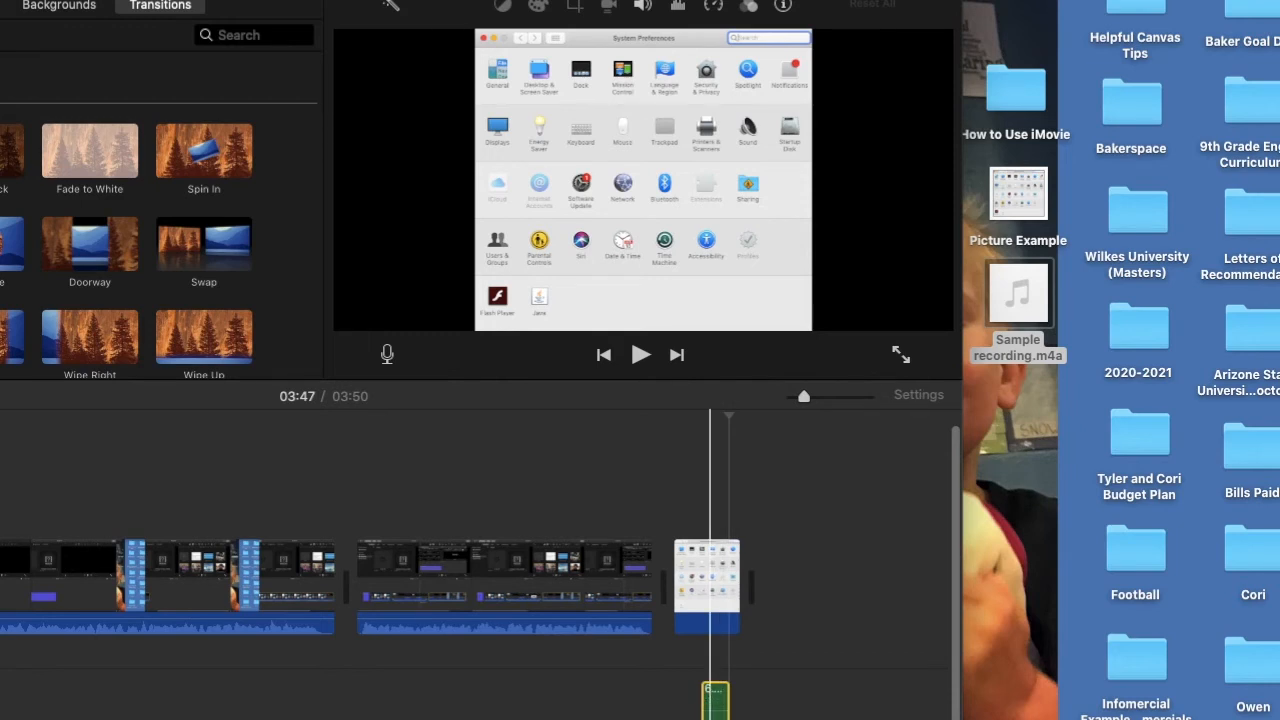
left_click(823, 397)
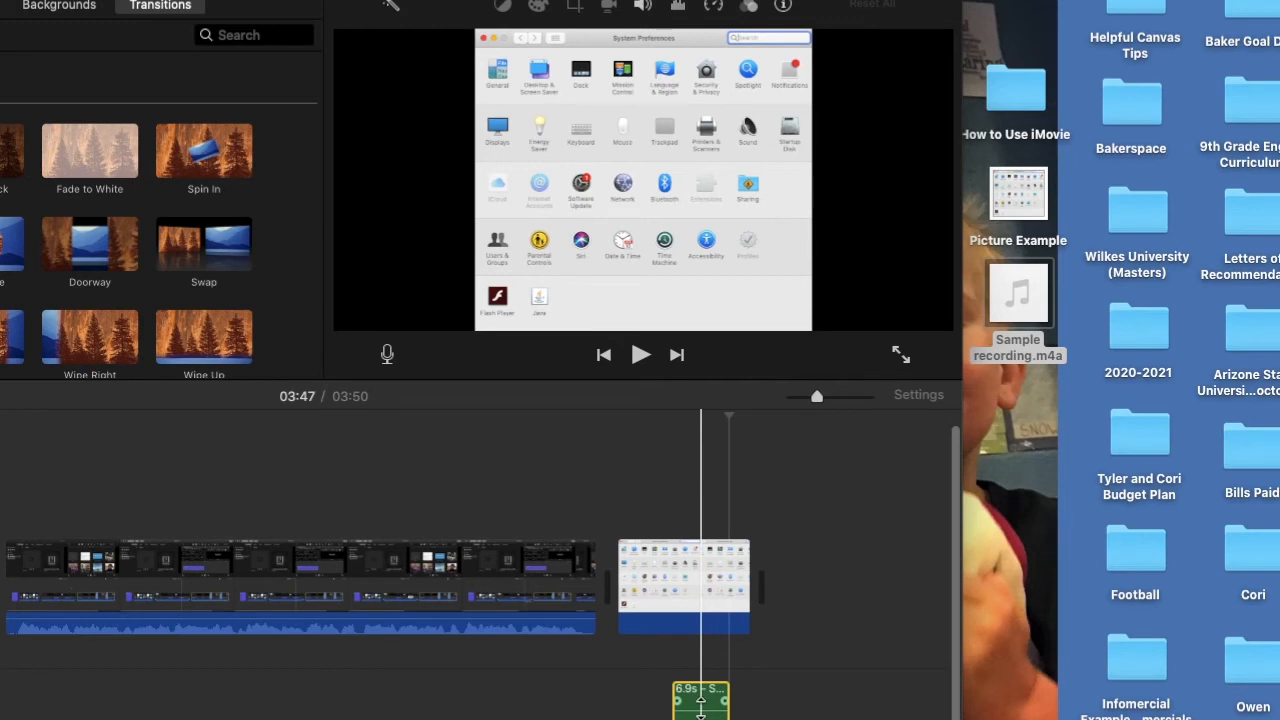
mouse_move(702, 700)
left_mouse_down()
mouse_move(702, 688)
mouse_move(702, 705)
left_mouse_up()
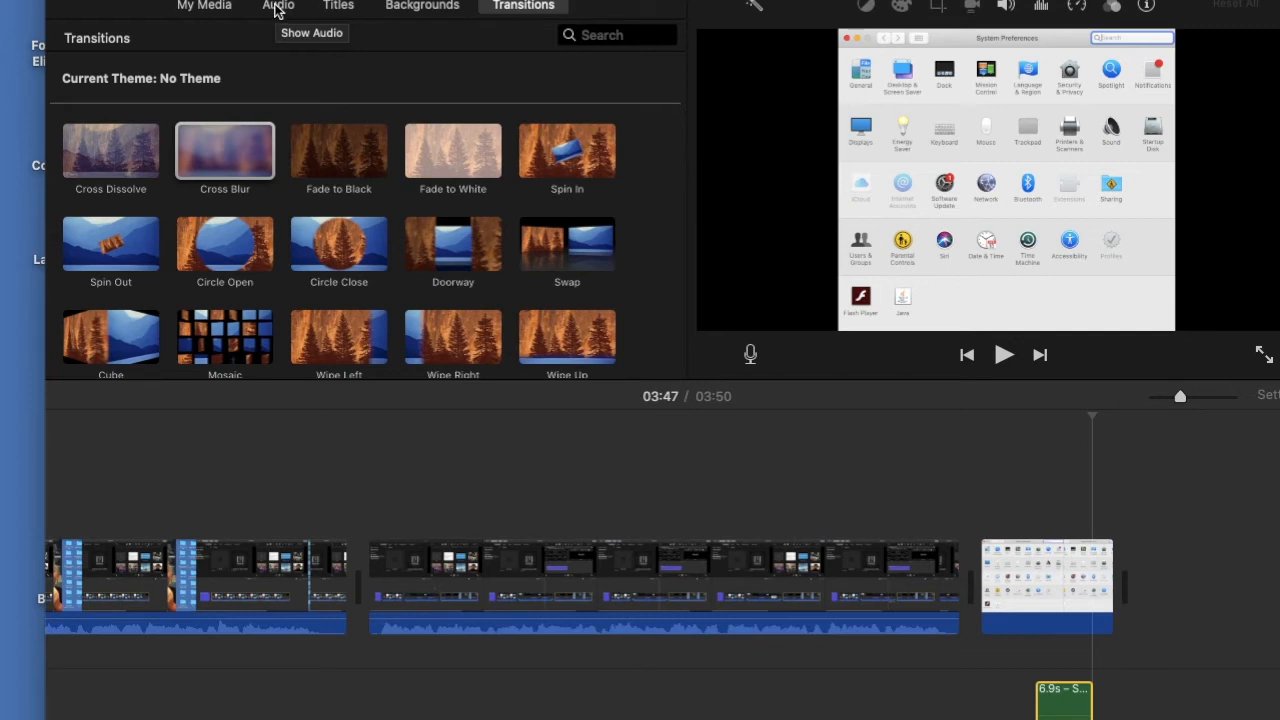
Browse the Sports category of the built-in sound effects, and return the browser to the media events.
left_click(279, 8)
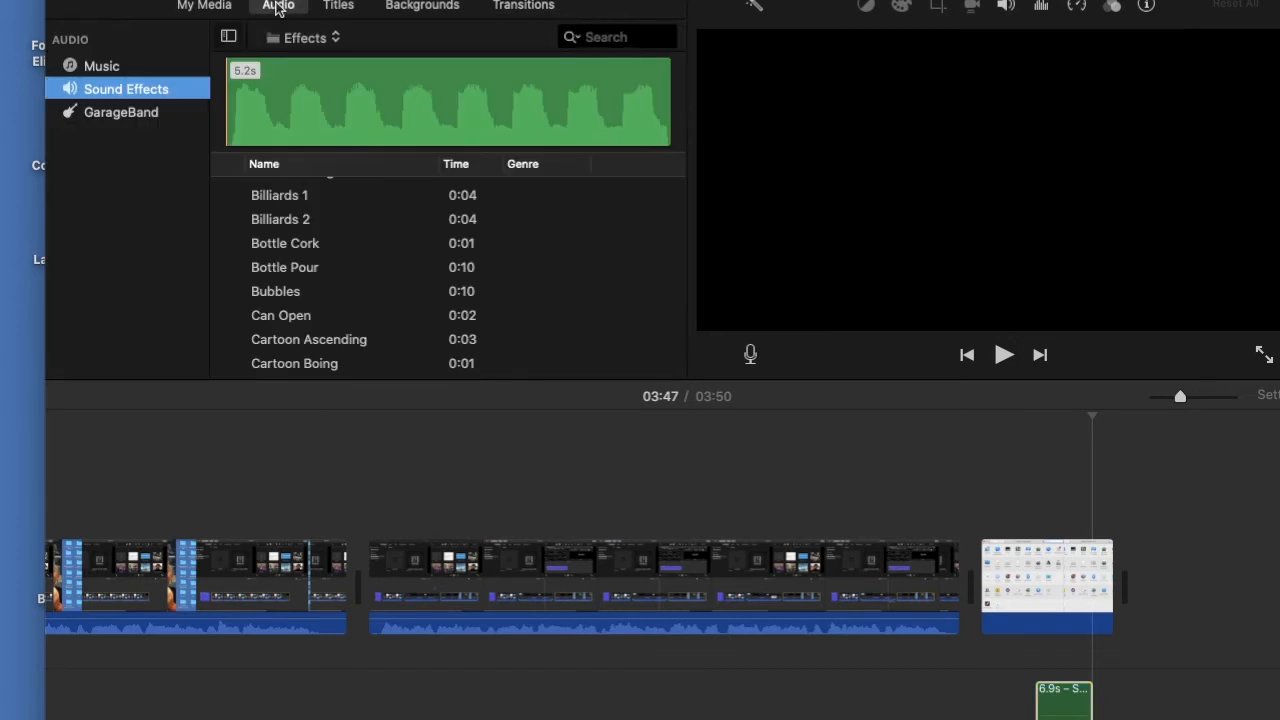
left_click(336, 40)
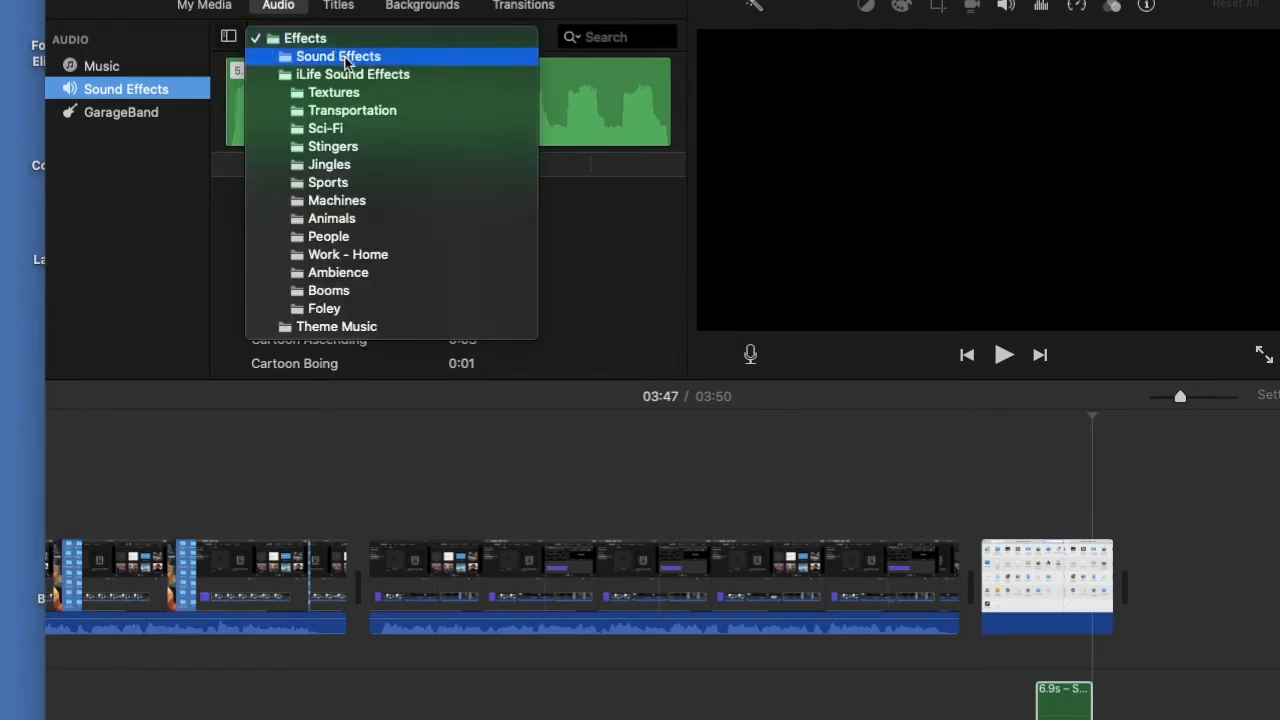
left_click(351, 188)
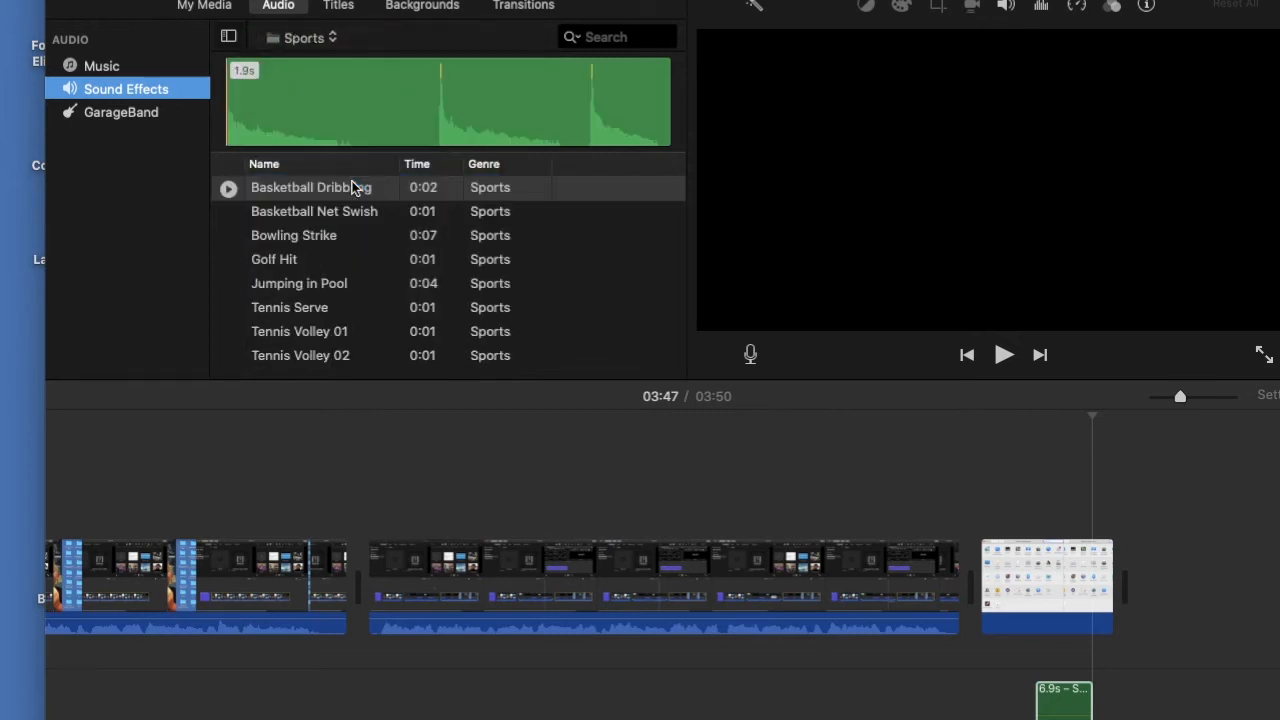
left_click_drag(327, 220, 397, 706)
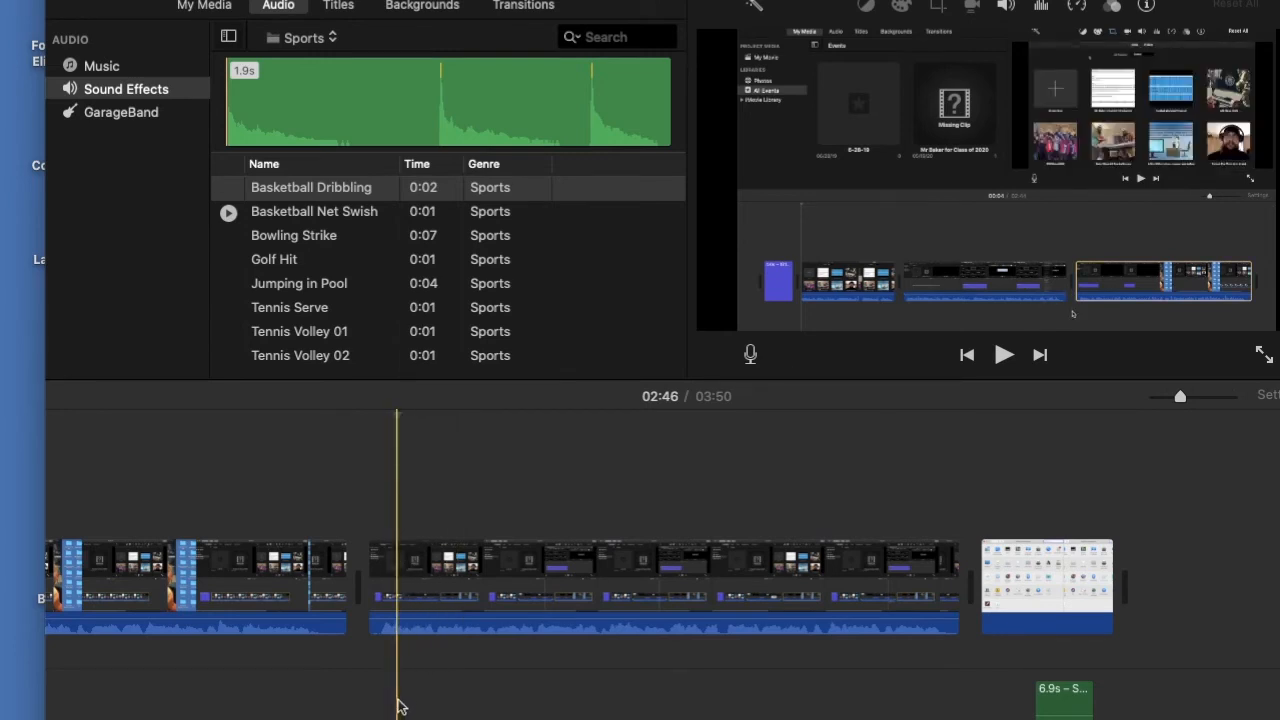
scroll(397, 706, "left", 10)
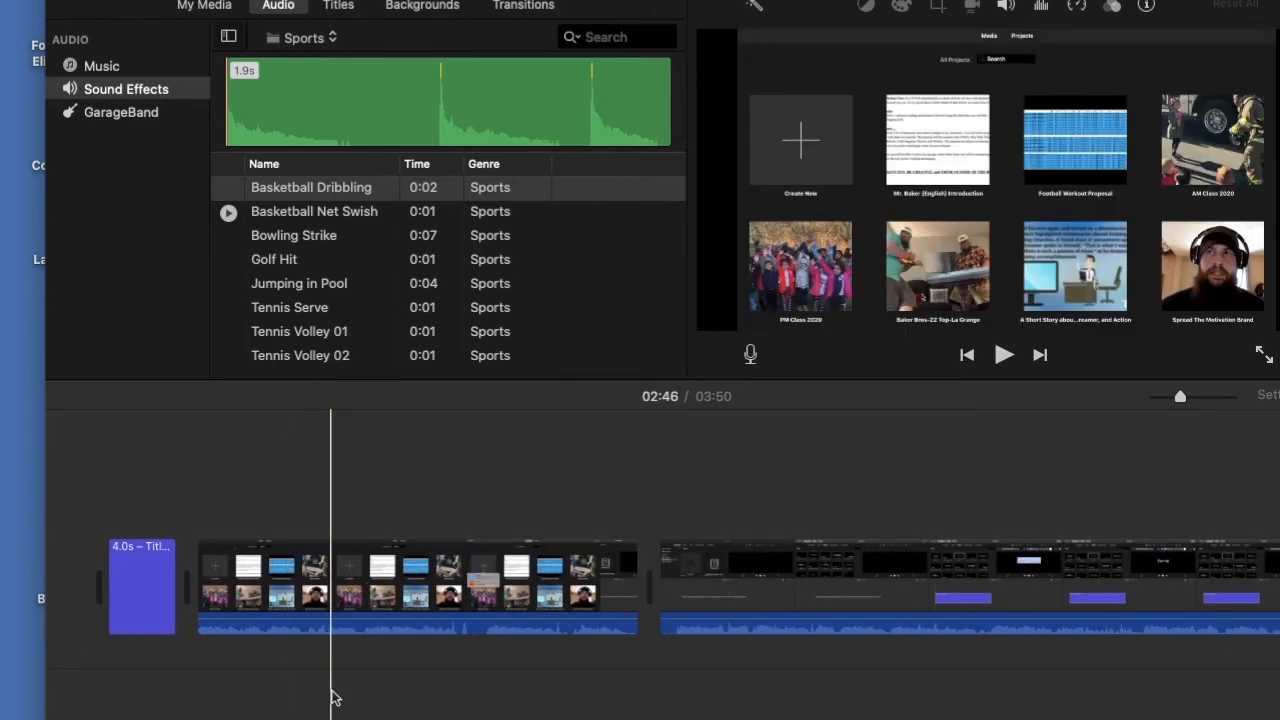
scroll(540, 705, "right", 8)
scroll(538, 712, "right", 6)
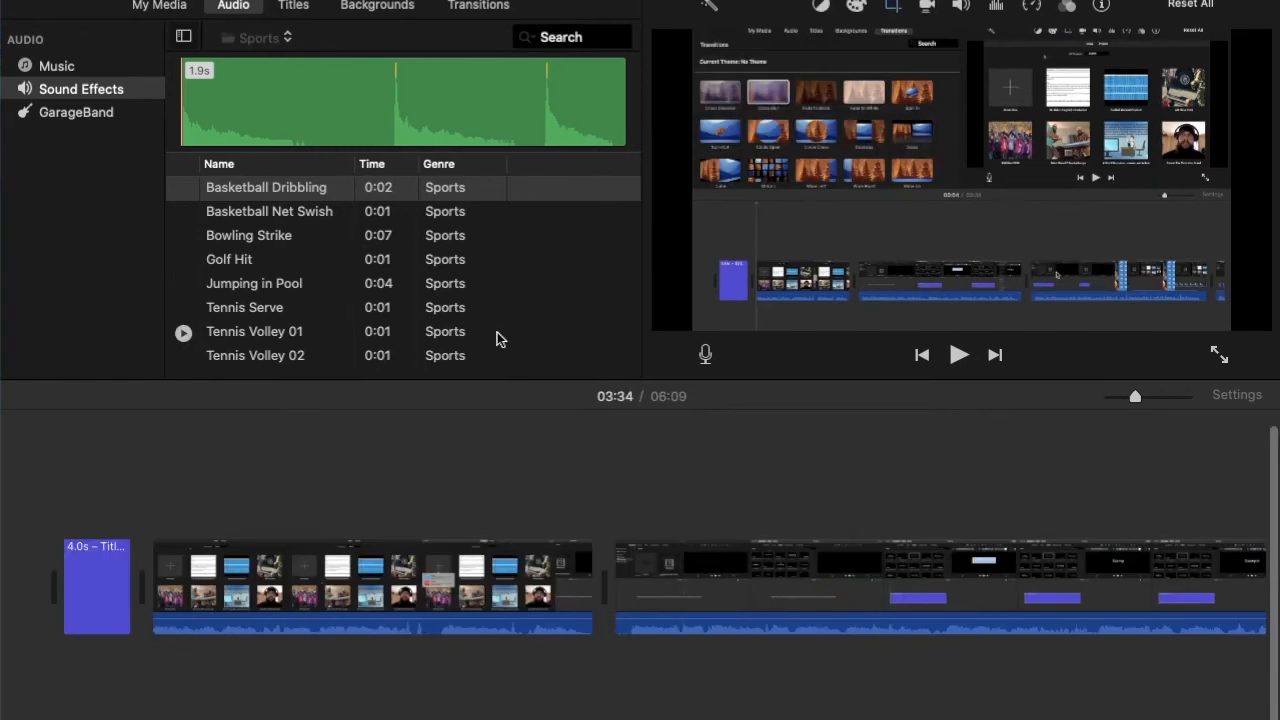
left_click(168, 6)
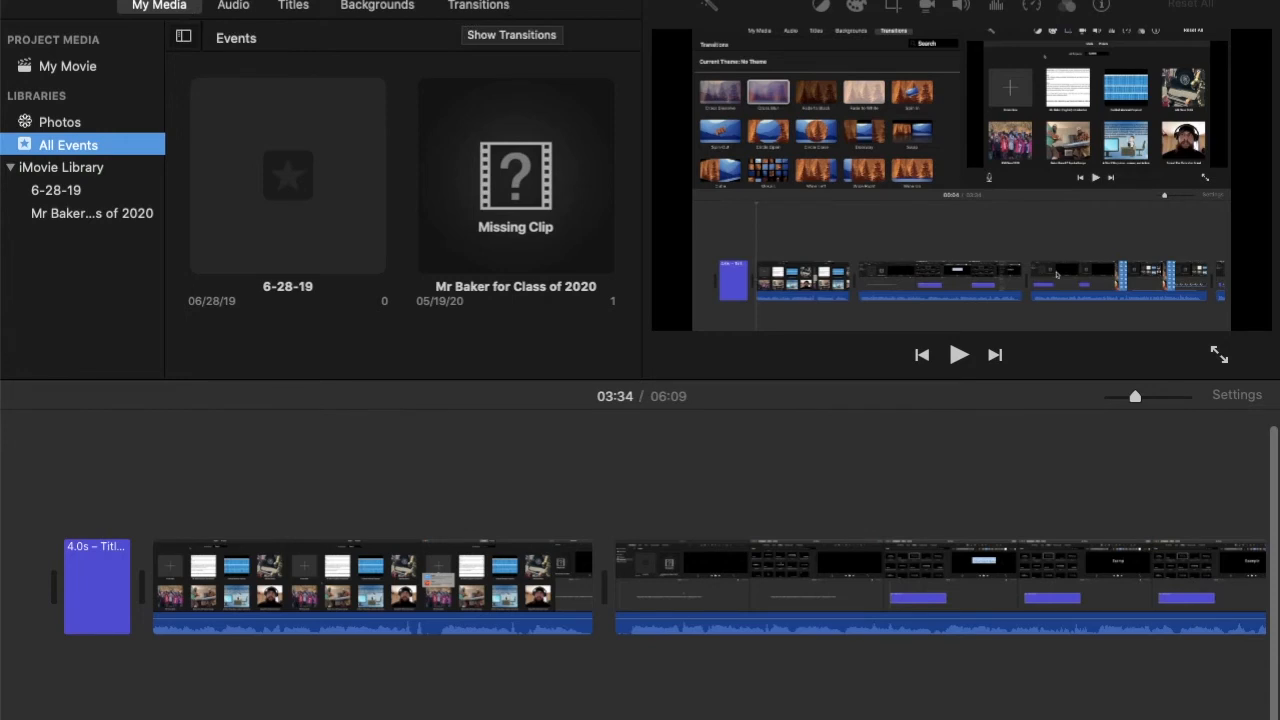
Add a Cross Blur transition between the opening title and the first video clip.
left_click(495, 14)
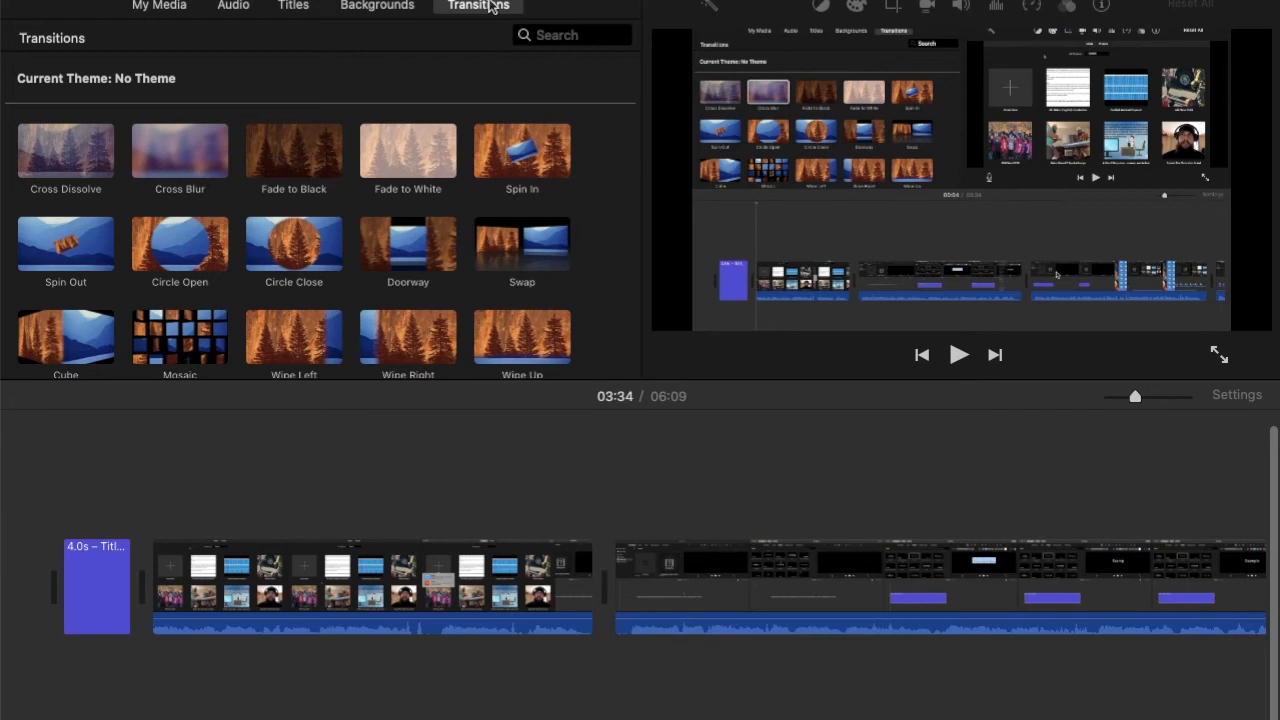
scroll(463, 237, "down", 4)
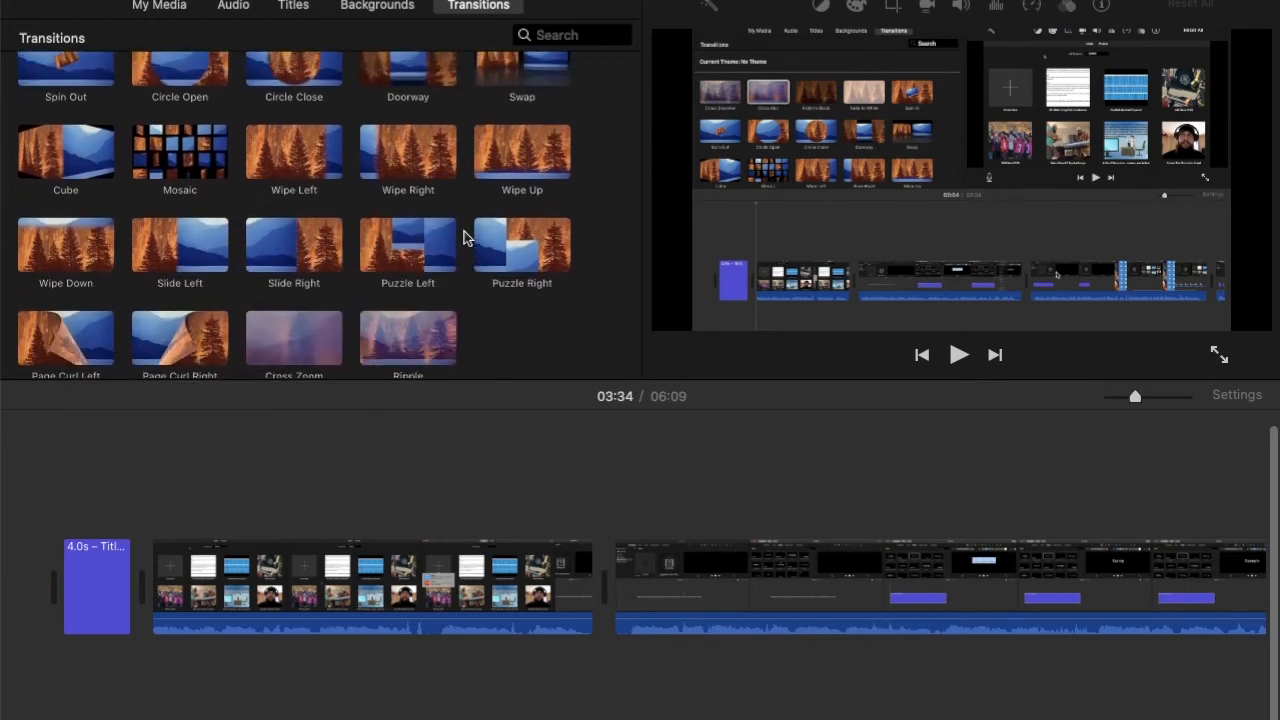
scroll(265, 215, "up", 3)
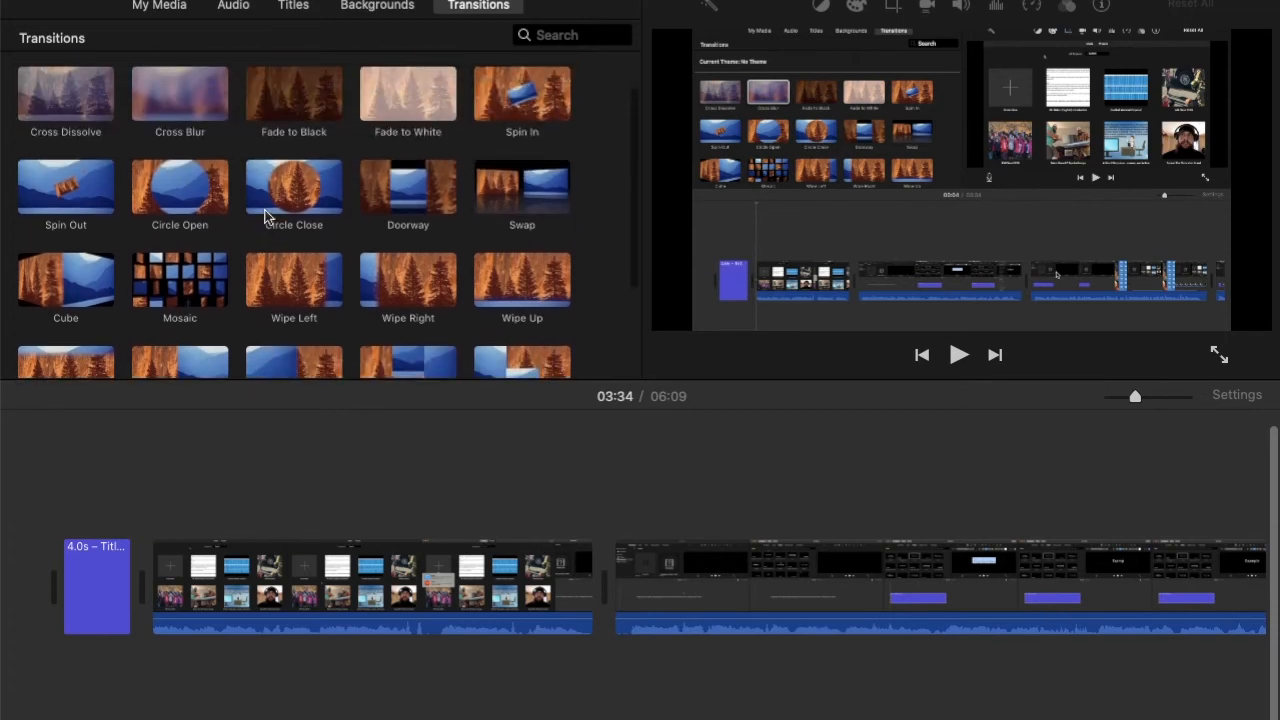
scroll(245, 195, "up", 2)
left_click(198, 148)
left_click_drag(198, 148, 146, 566)
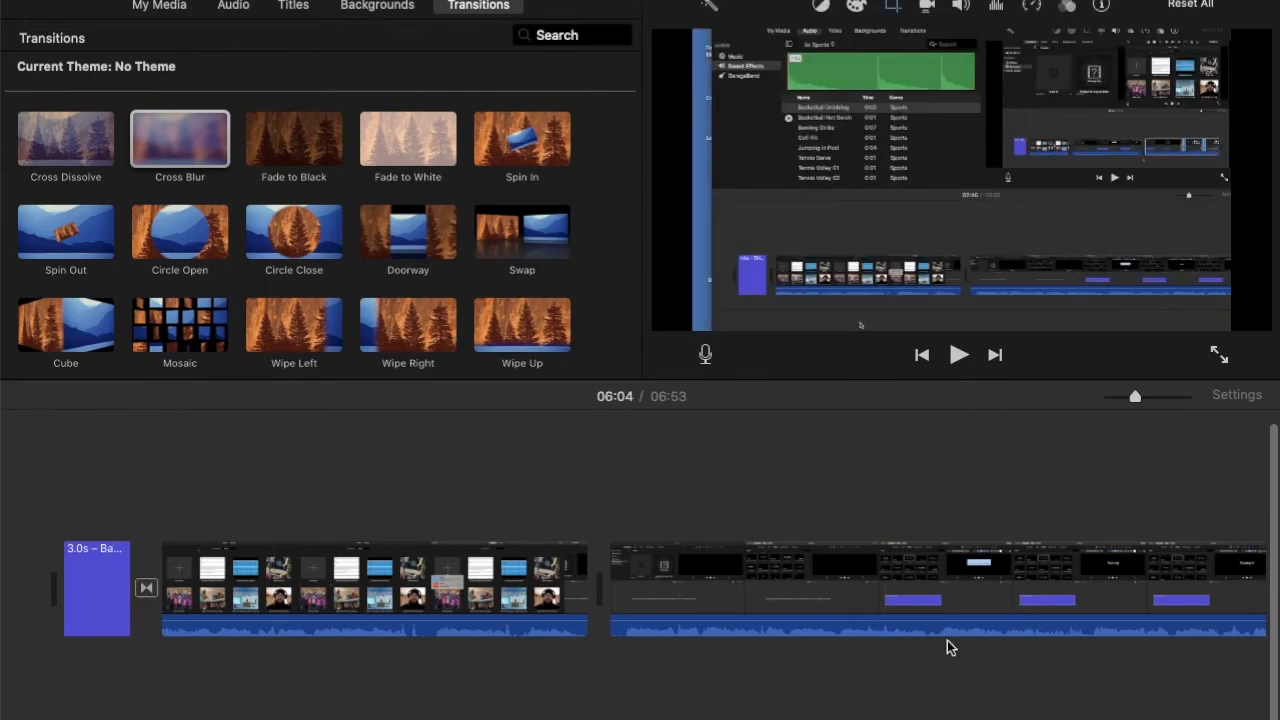
Review the end of the timeline and the available title styles, selecting Expand Lower Third in the browser.
scroll(950, 647, "right", 15)
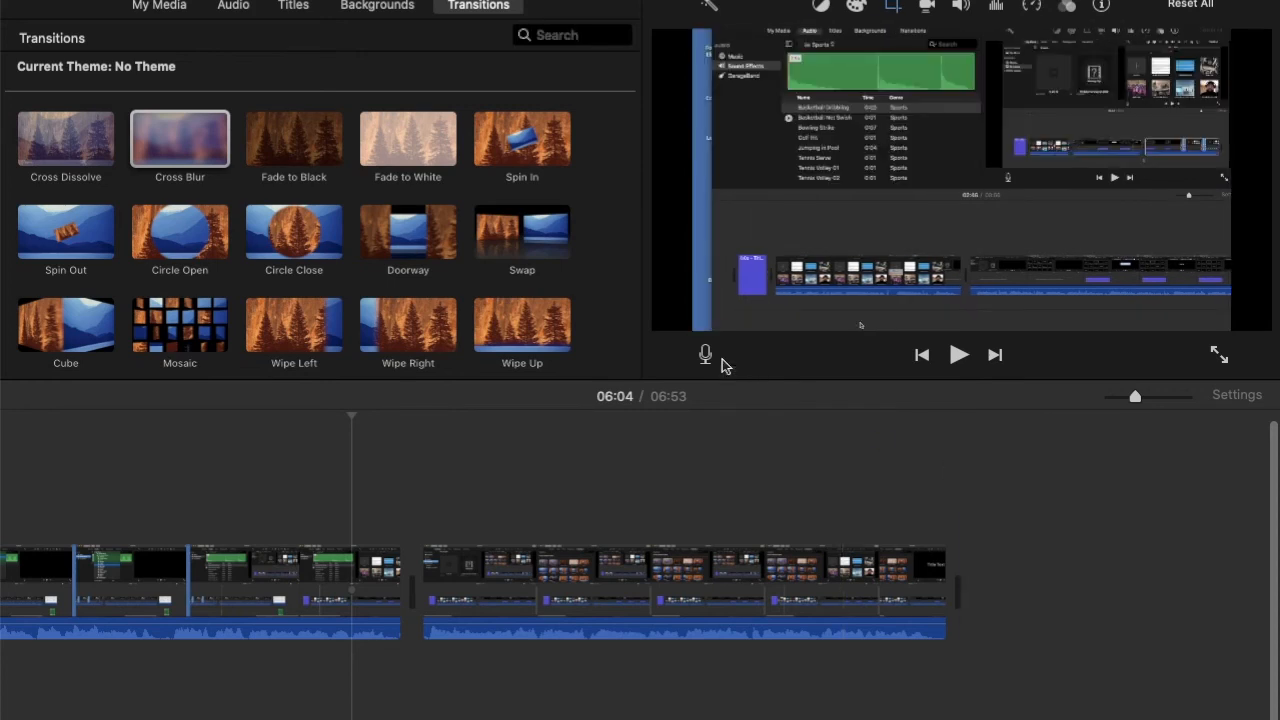
left_click(300, 8)
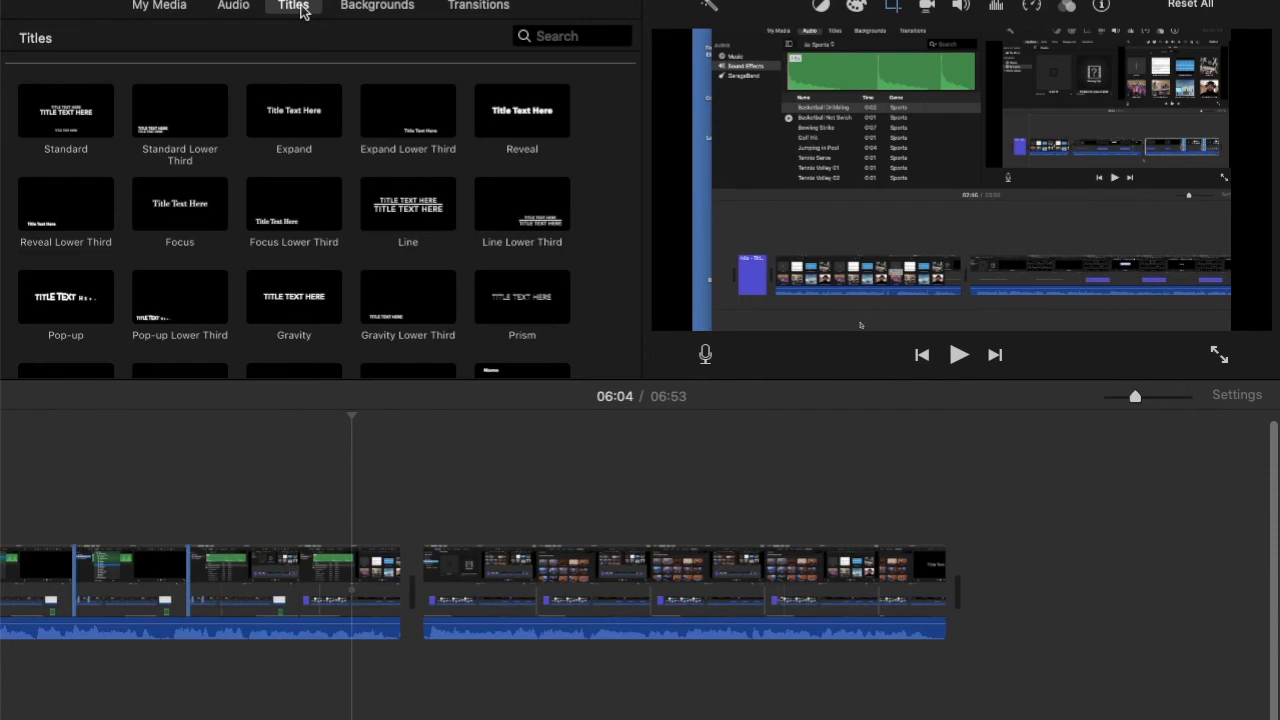
mouse_move(406, 114)
left_mouse_down()
mouse_move(968, 369)
mouse_move(1108, 585)
mouse_move(1097, 600)
mouse_move(717, 360)
mouse_move(420, 200)
mouse_move(358, 113)
mouse_move(386, 106)
left_mouse_up()
left_click(443, 148)
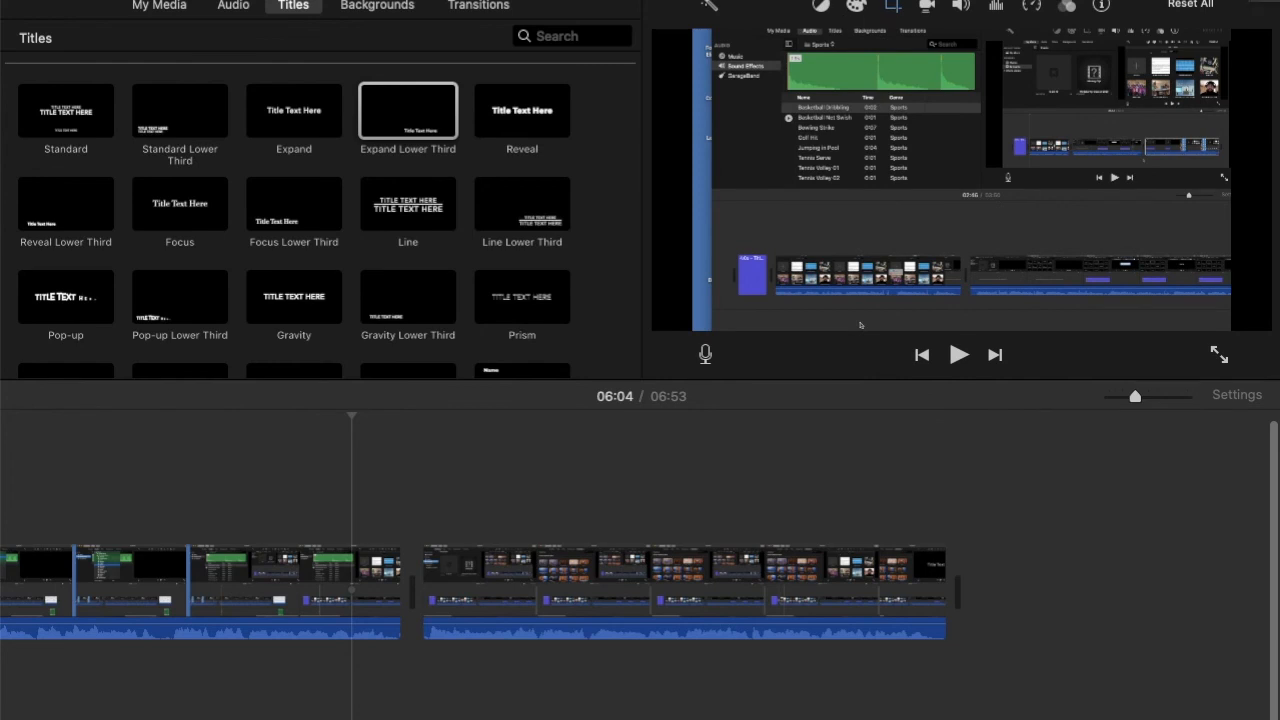
left_click(1263, 2)
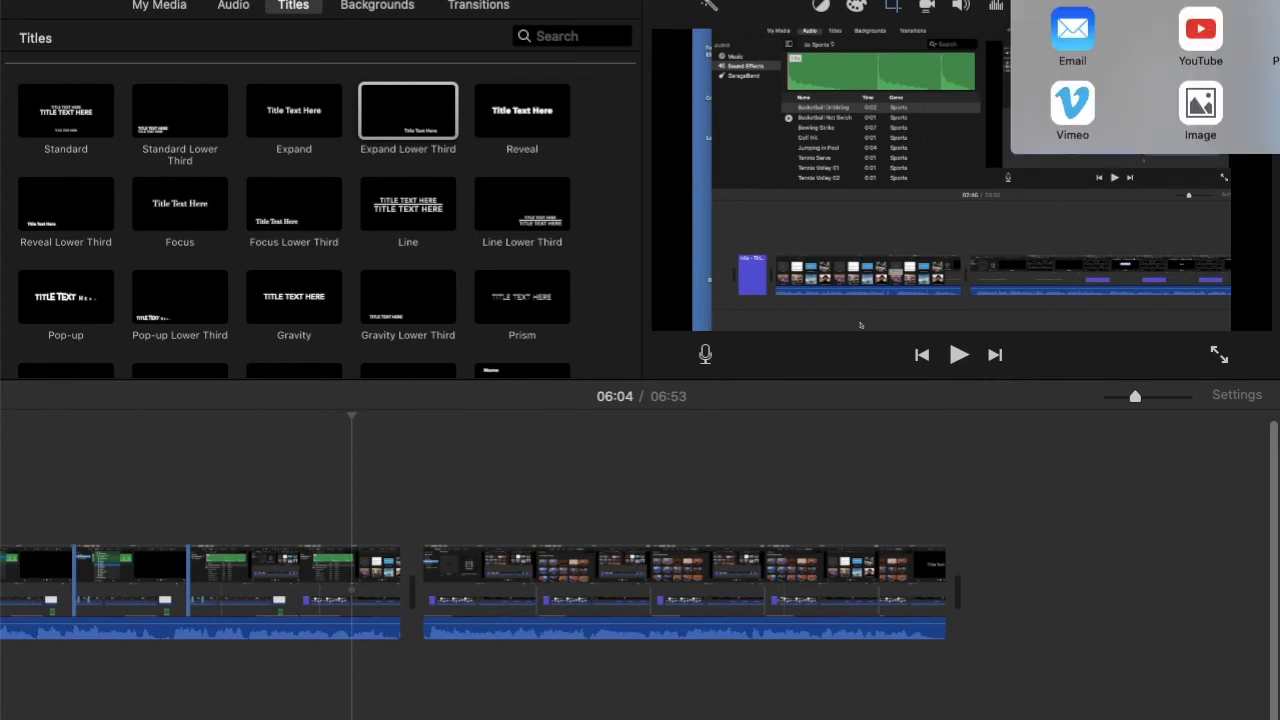
key("Escape")
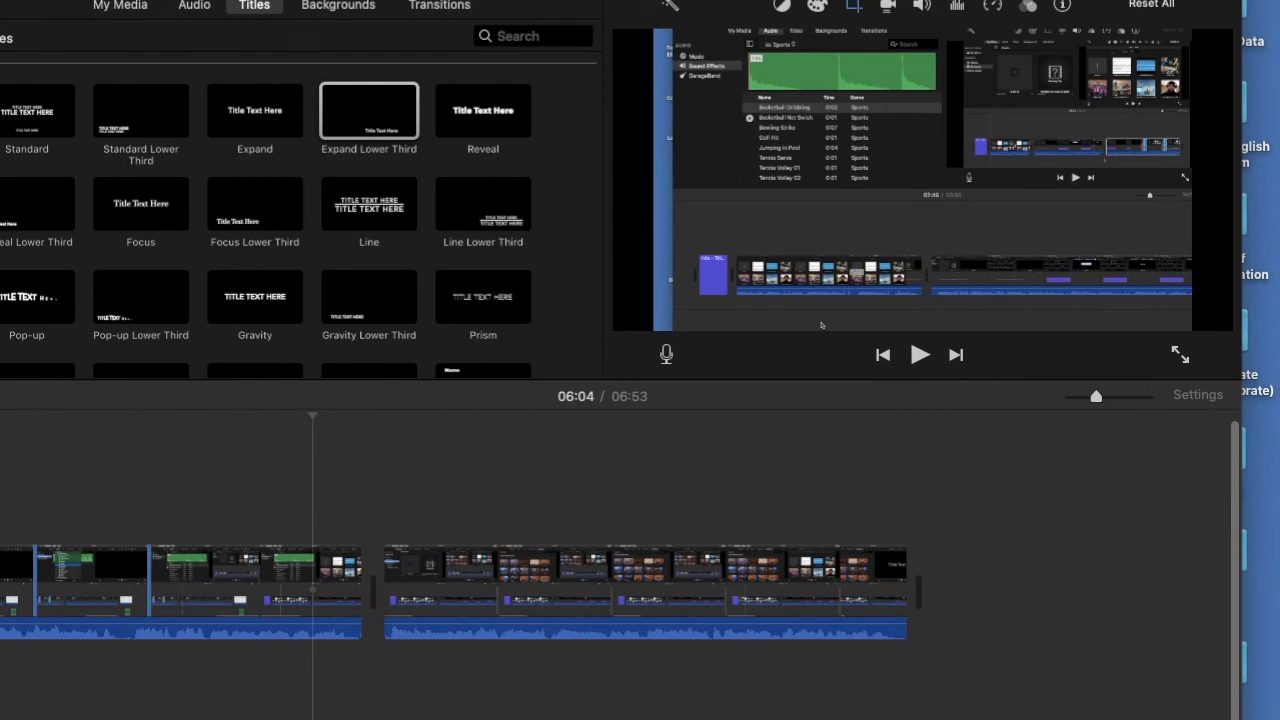
left_click(1160, 2)
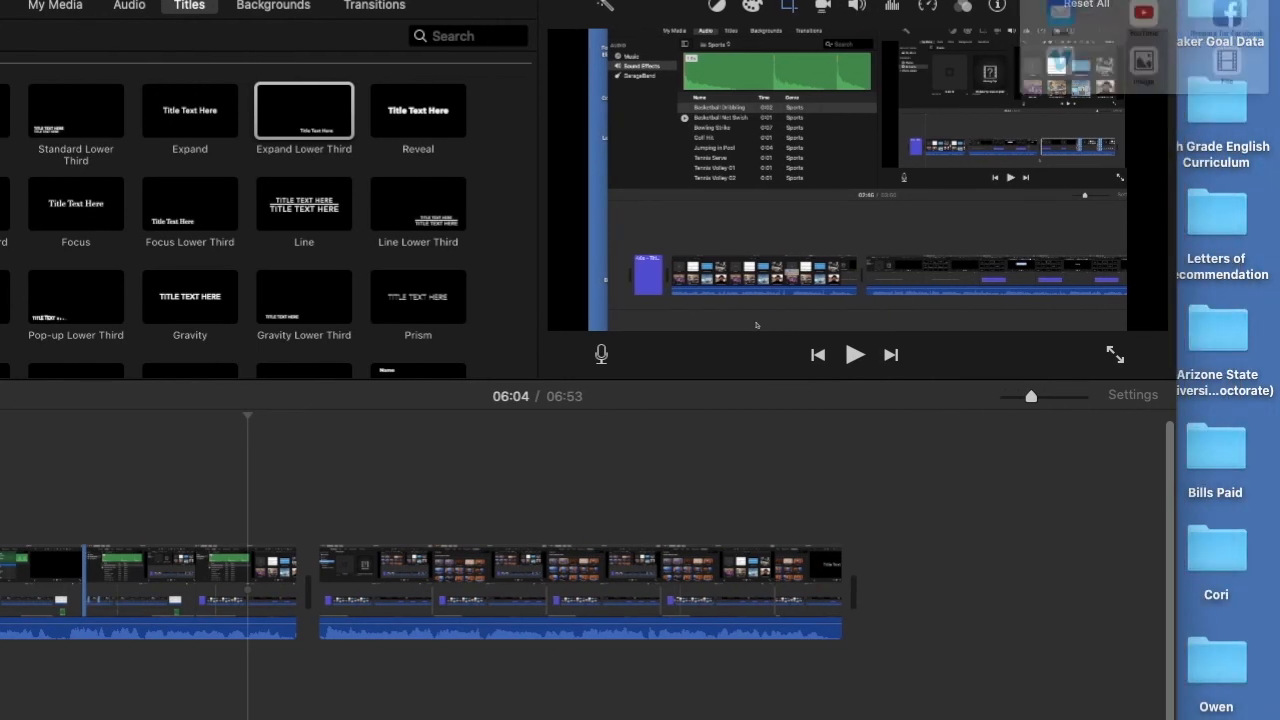
key("Escape")
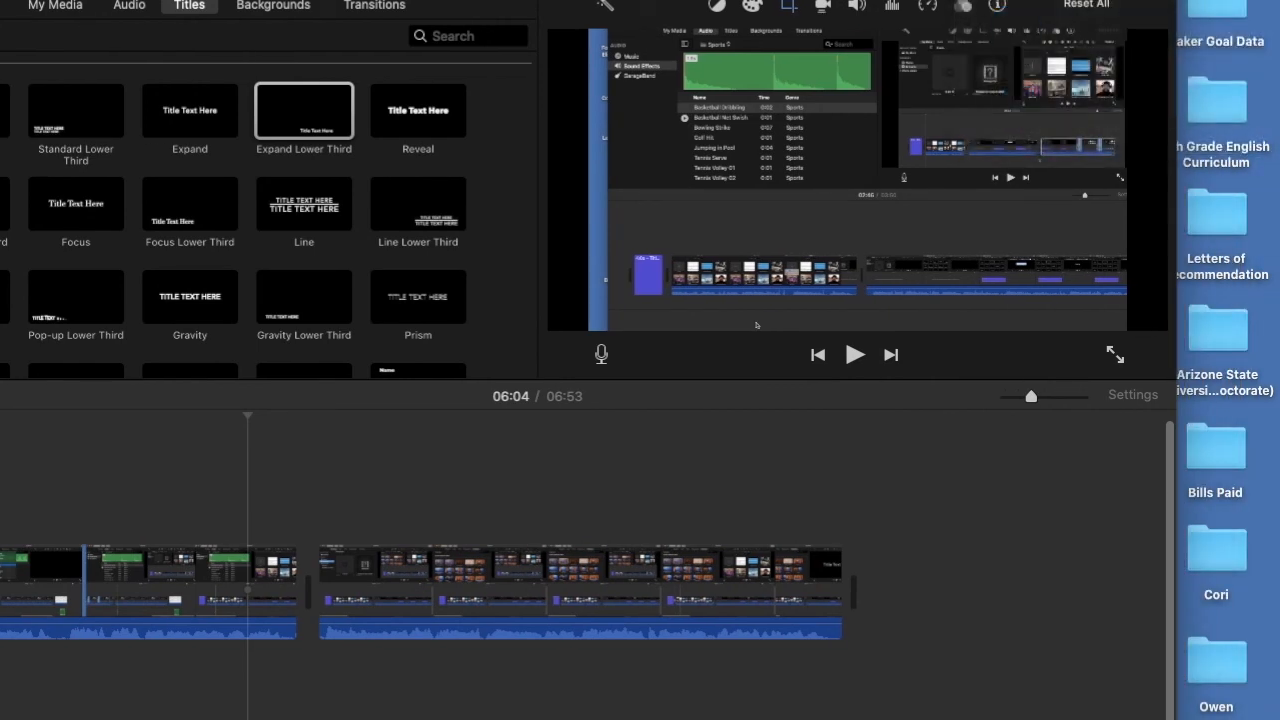
Export the movie as a file to the Desktop, named with the author's name followed by "Example Product".
left_click(1080, 2)
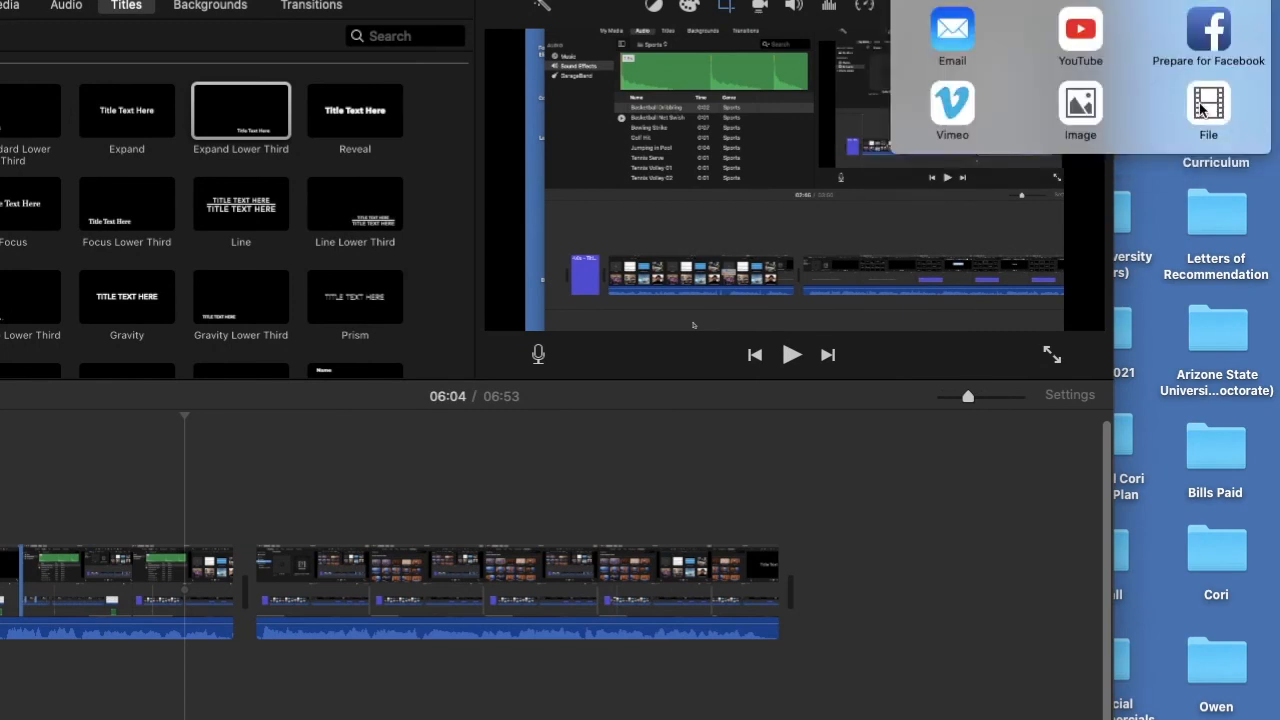
left_click(1209, 104)
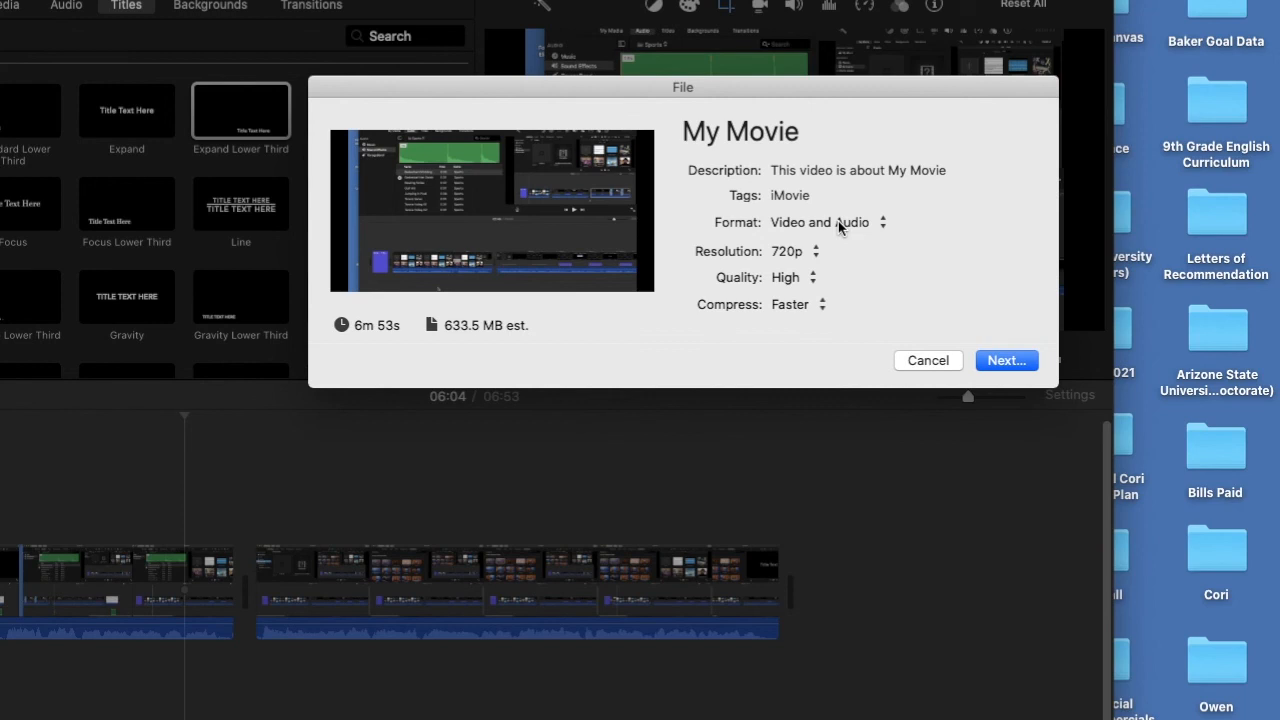
left_click(1018, 368)
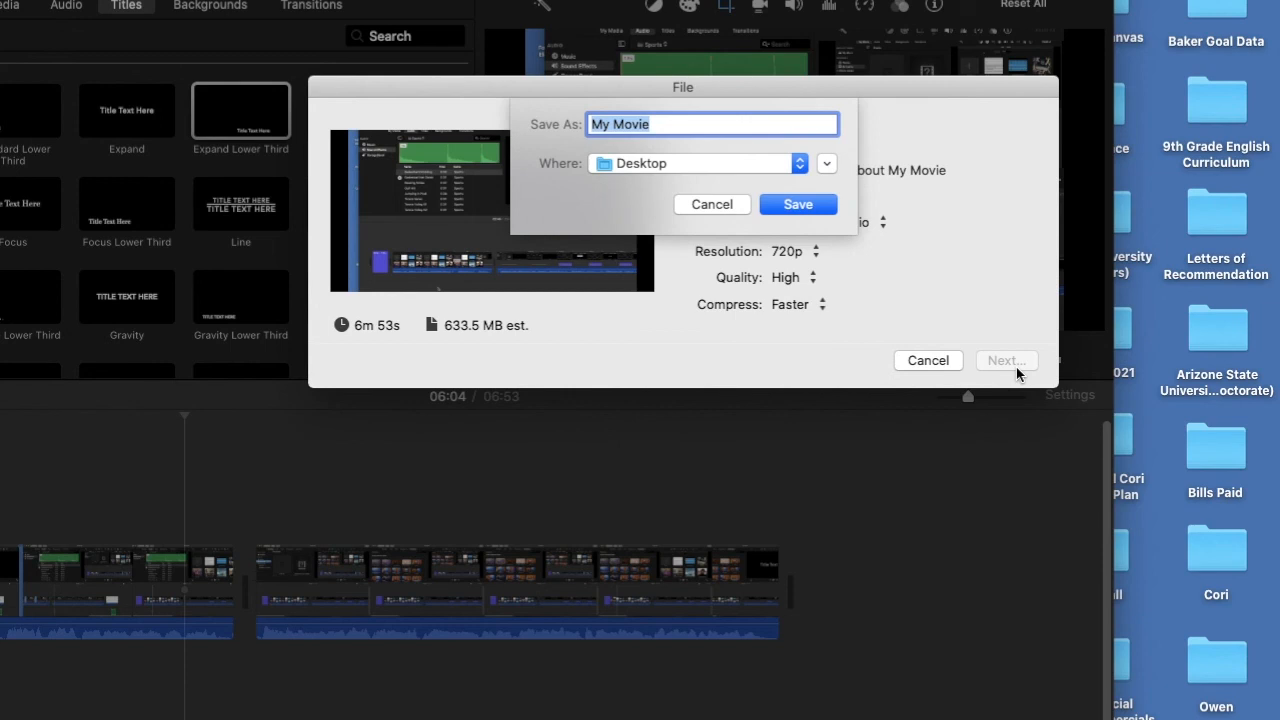
type("Mr")
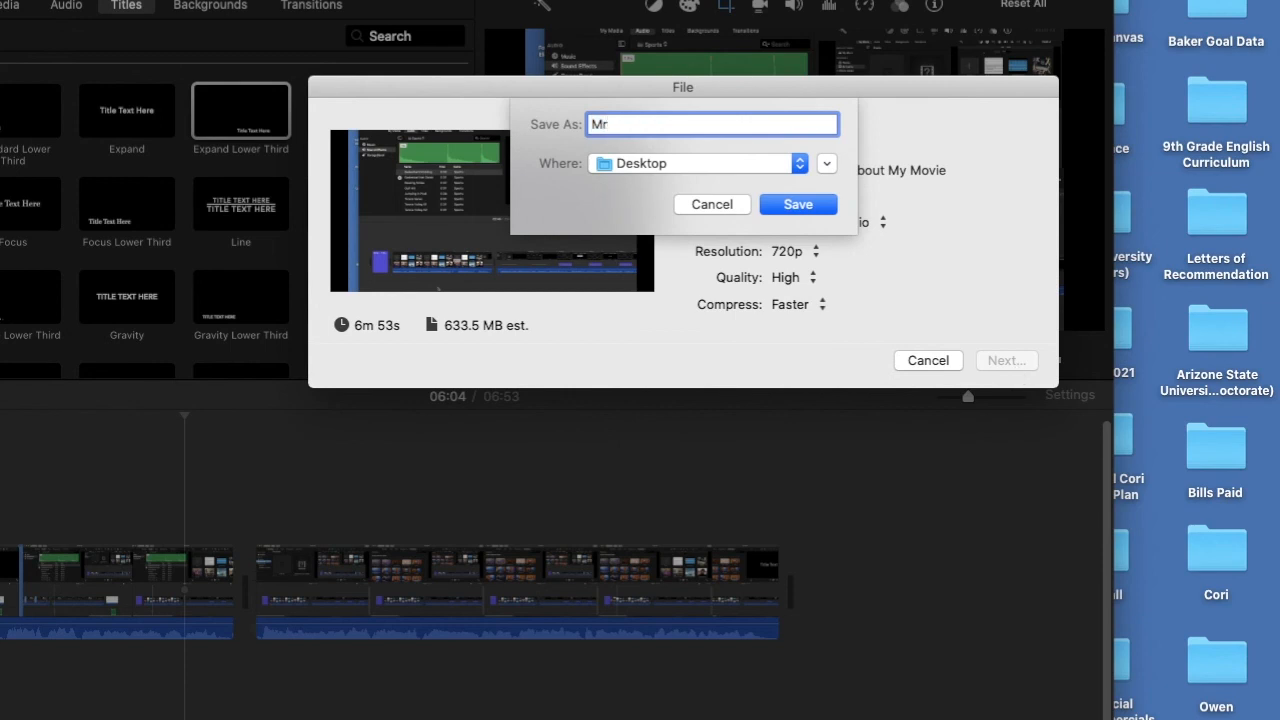
type(" Baker Example Product")
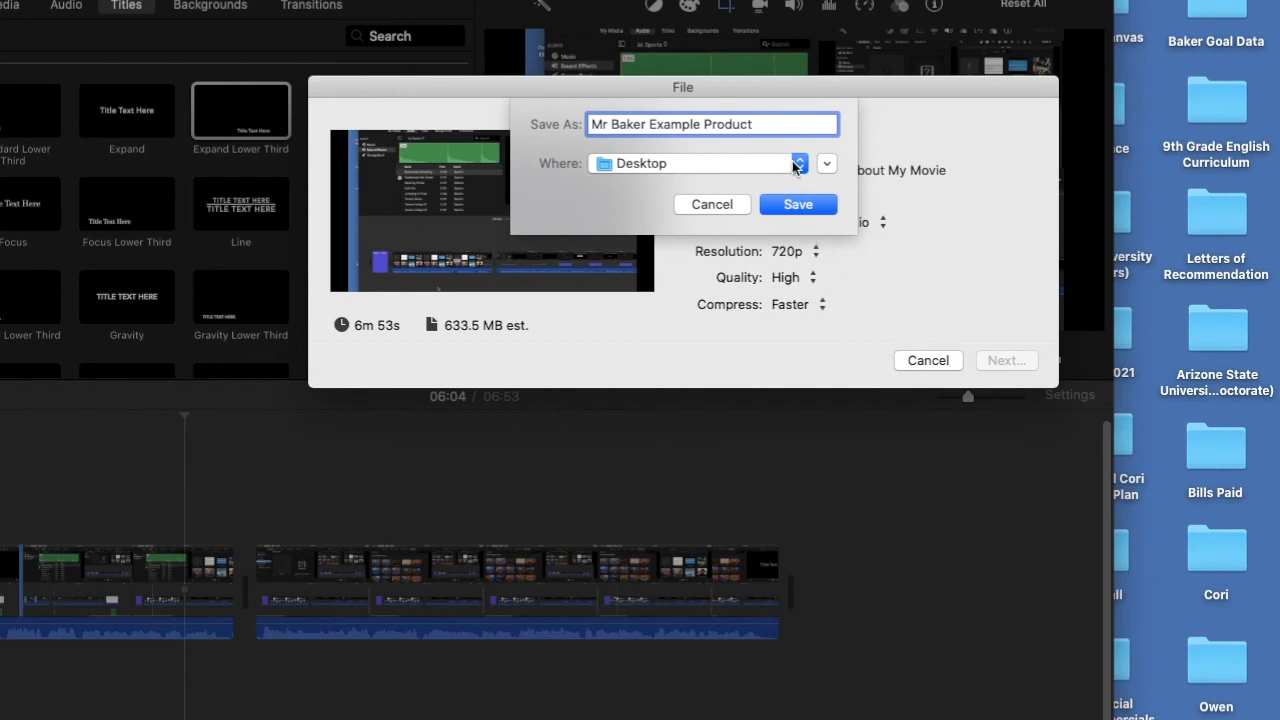
left_click(798, 205)
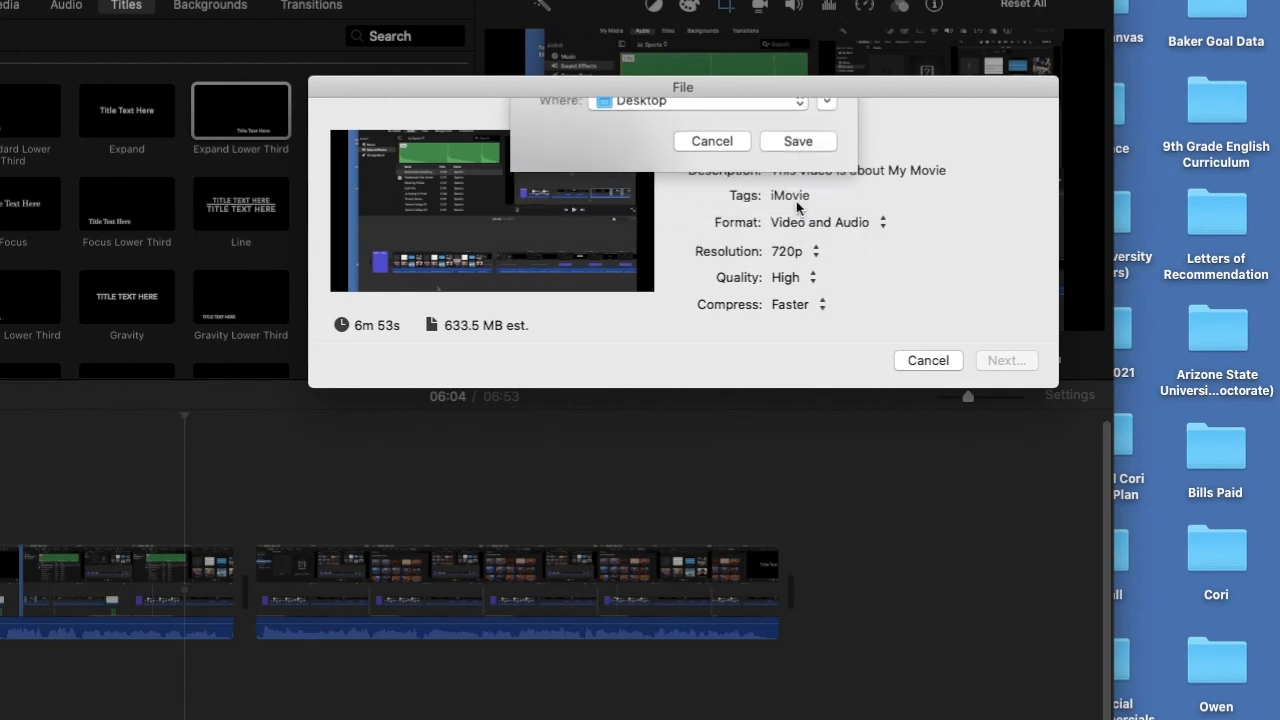